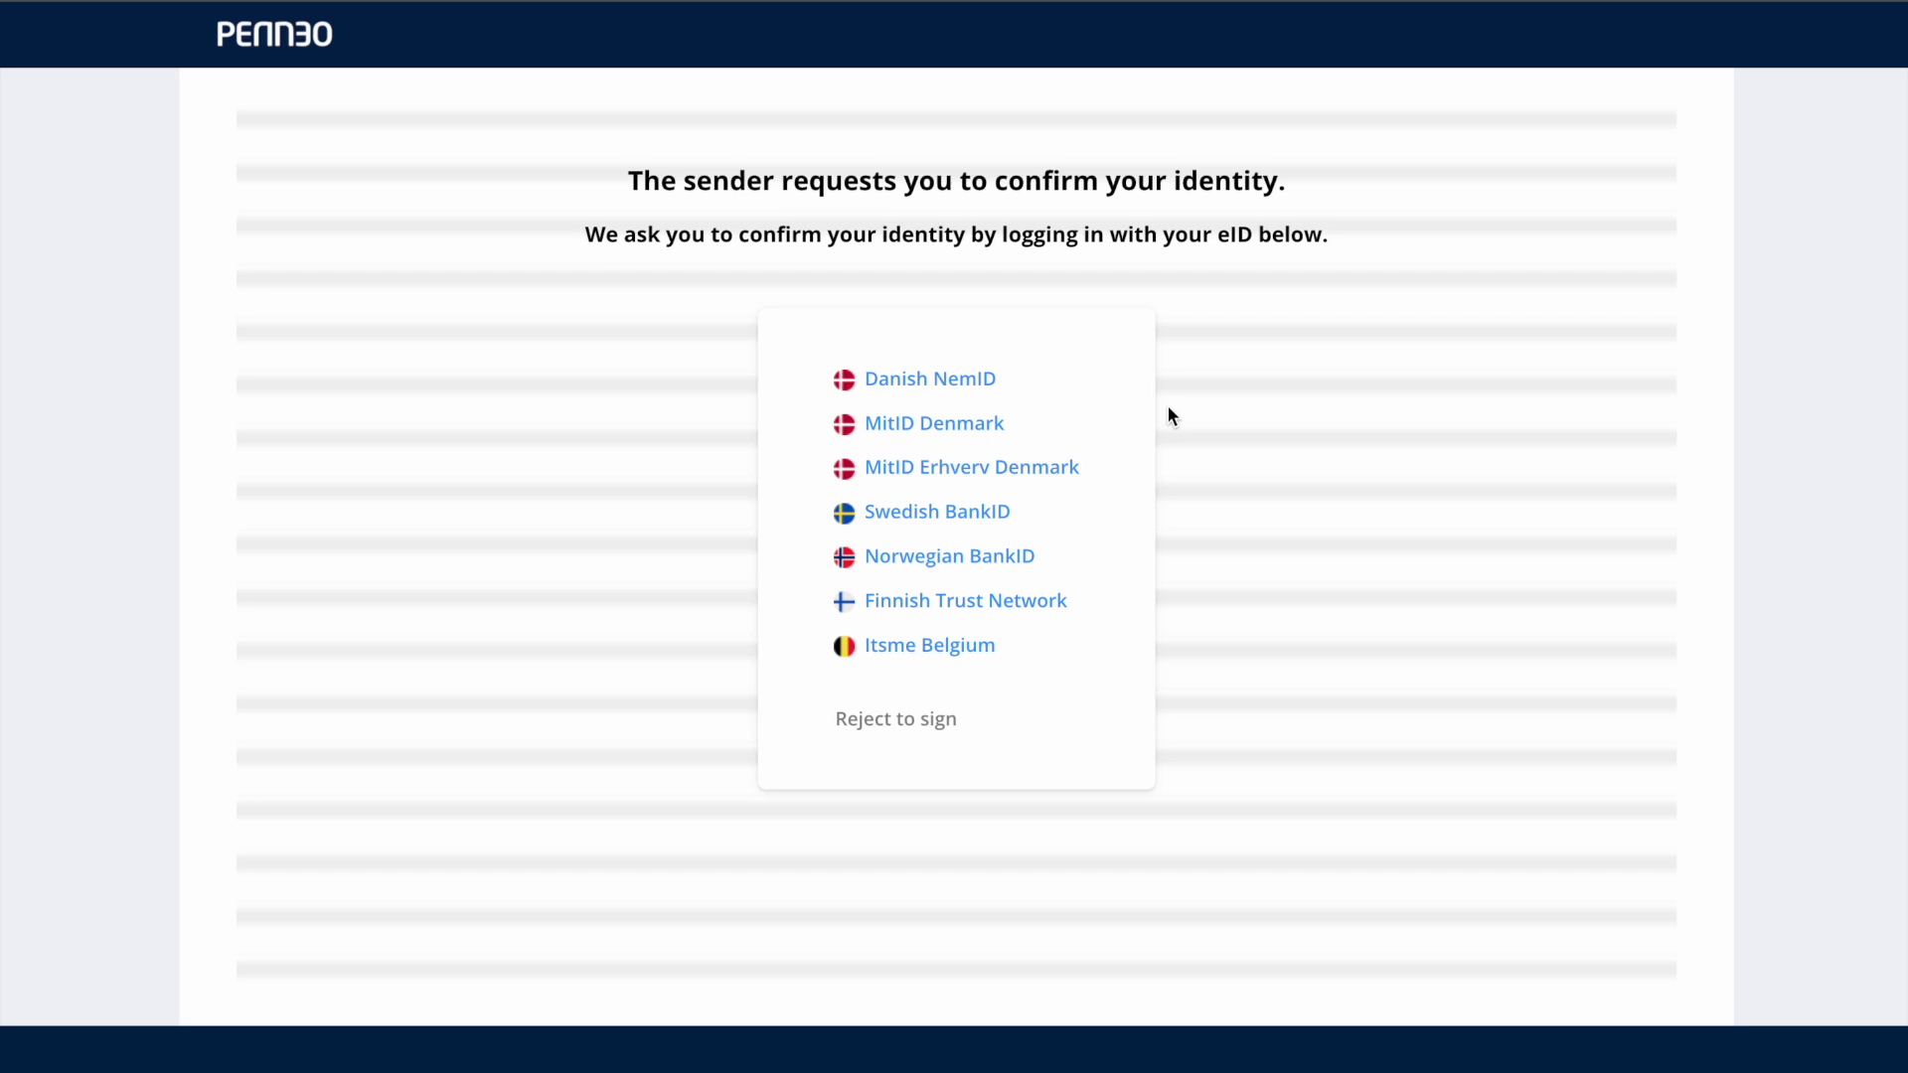
# - Log in through MitID Denmark, submitting the user ID and then the CPR number
pyautogui.click(971, 424)
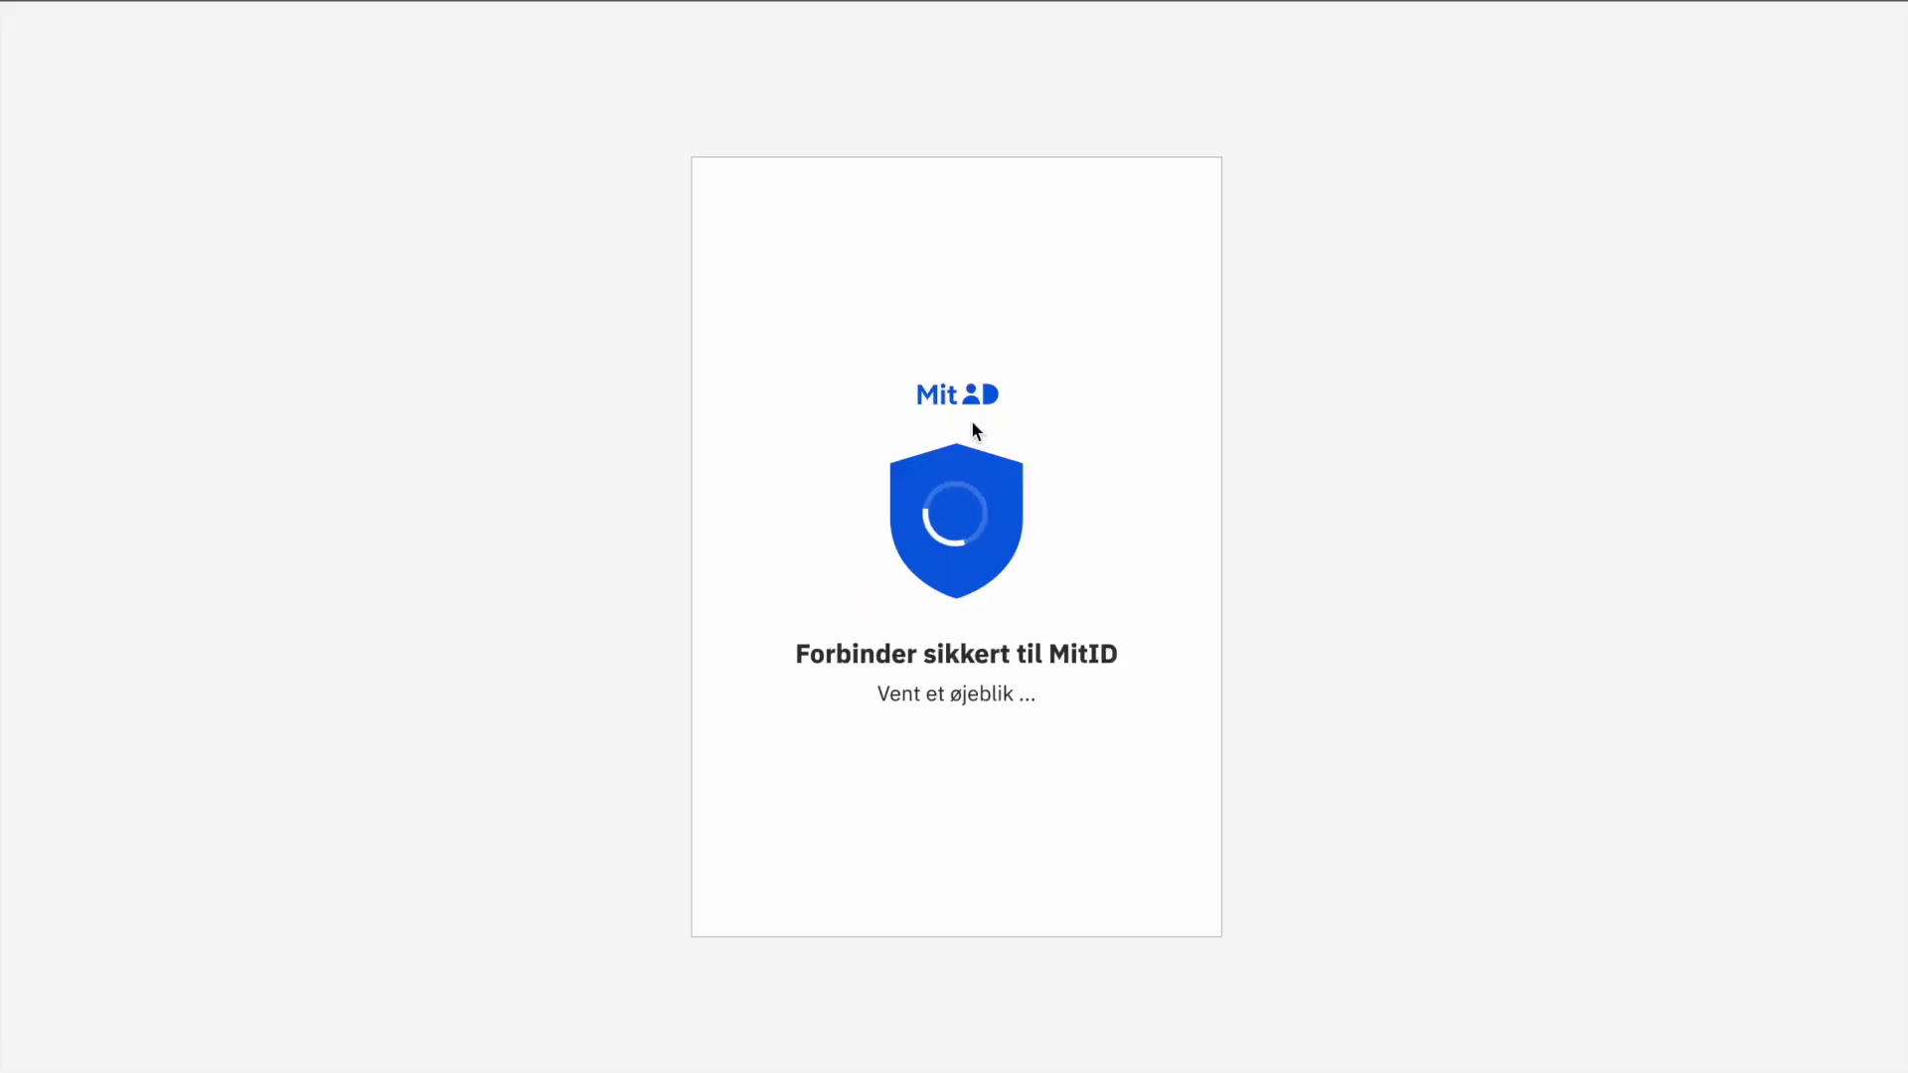
pyautogui.write('name')
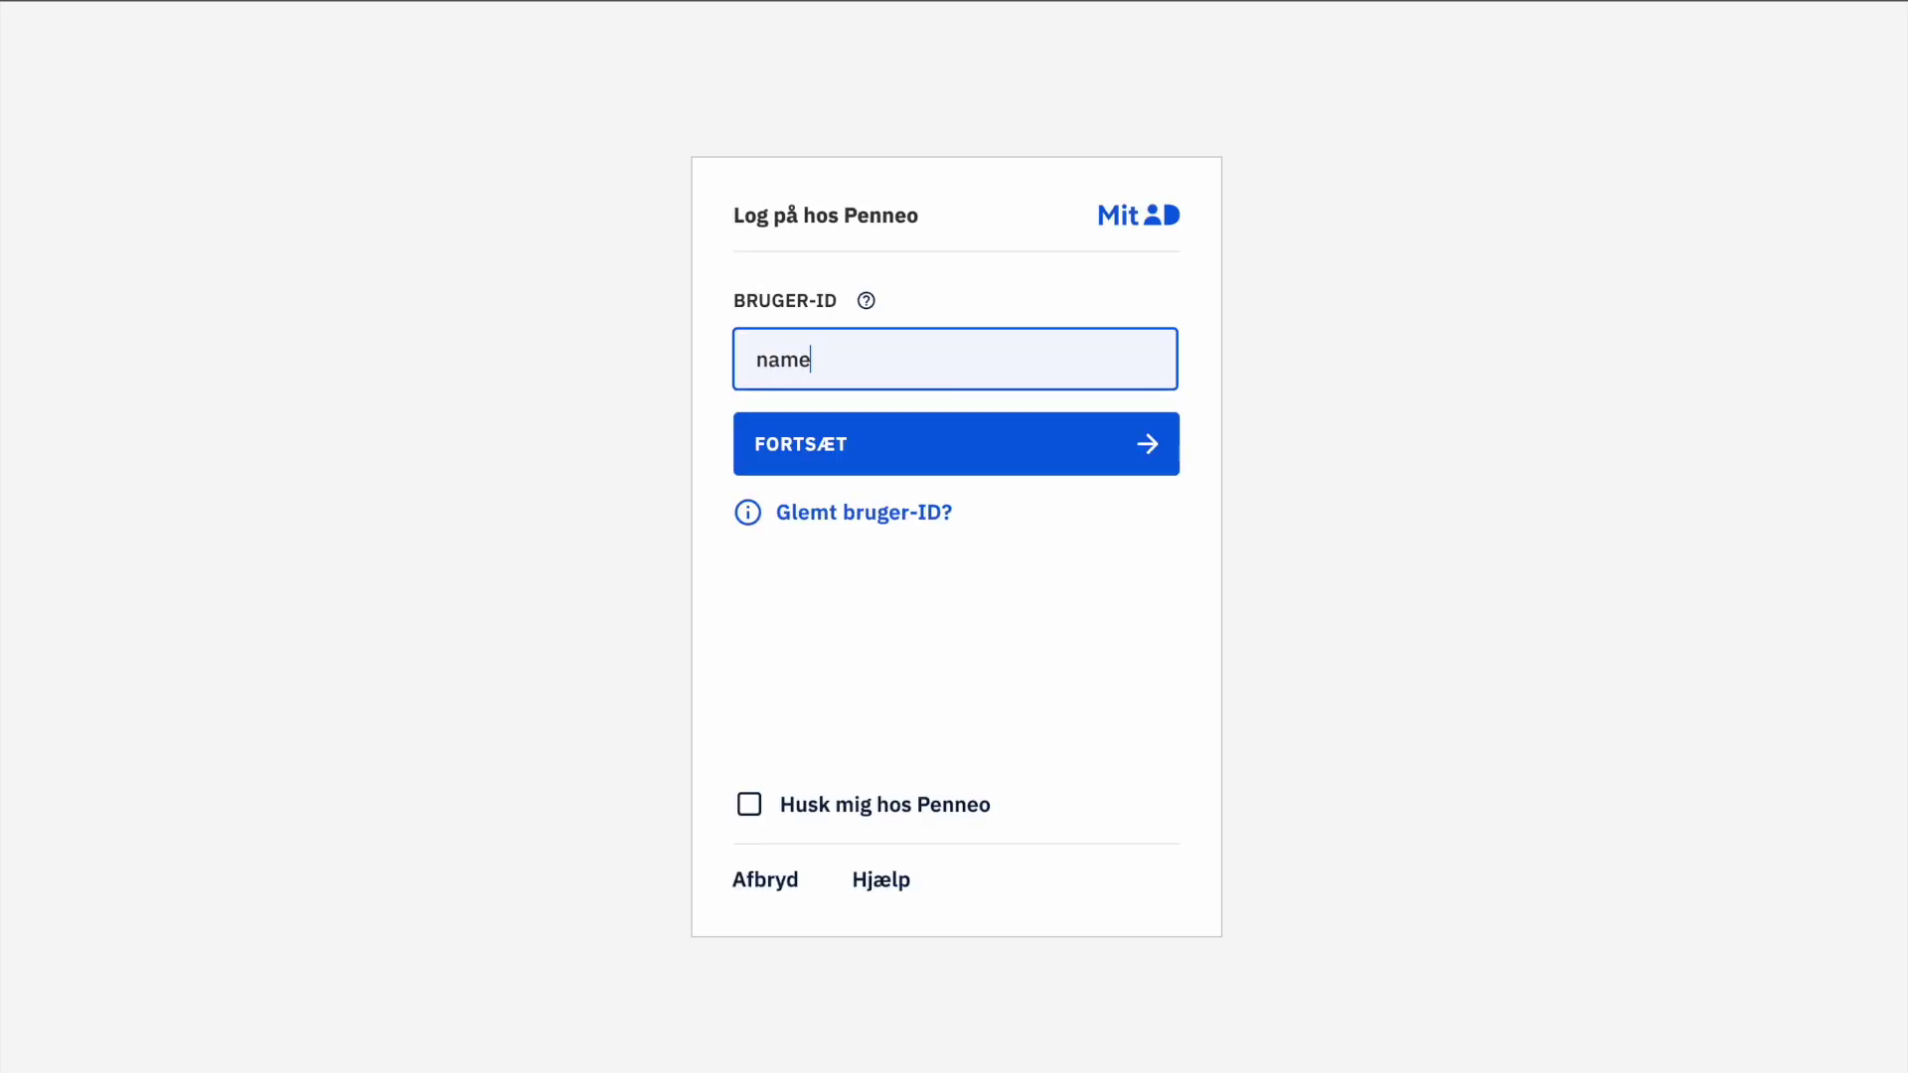
pyautogui.write('some')
pyautogui.press('Return')
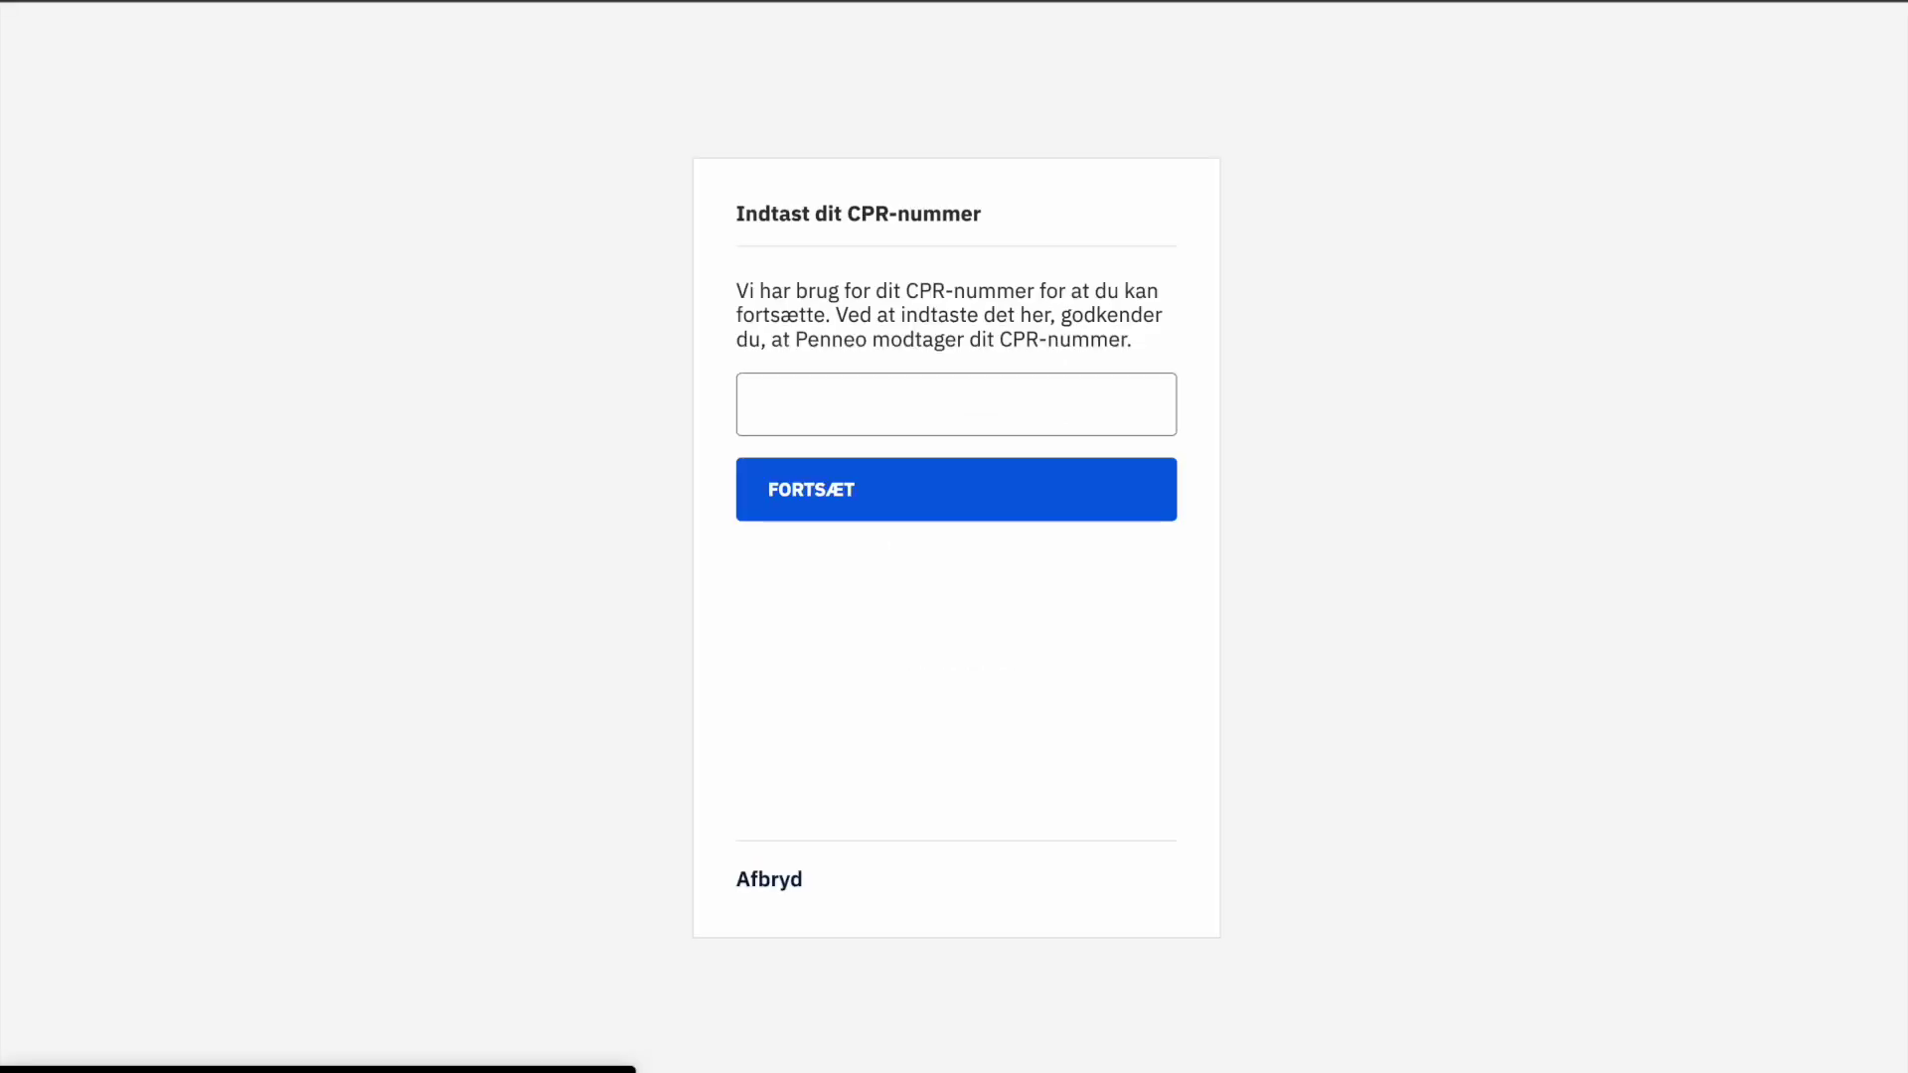
pyautogui.click(911, 407)
pyautogui.write('00000000')
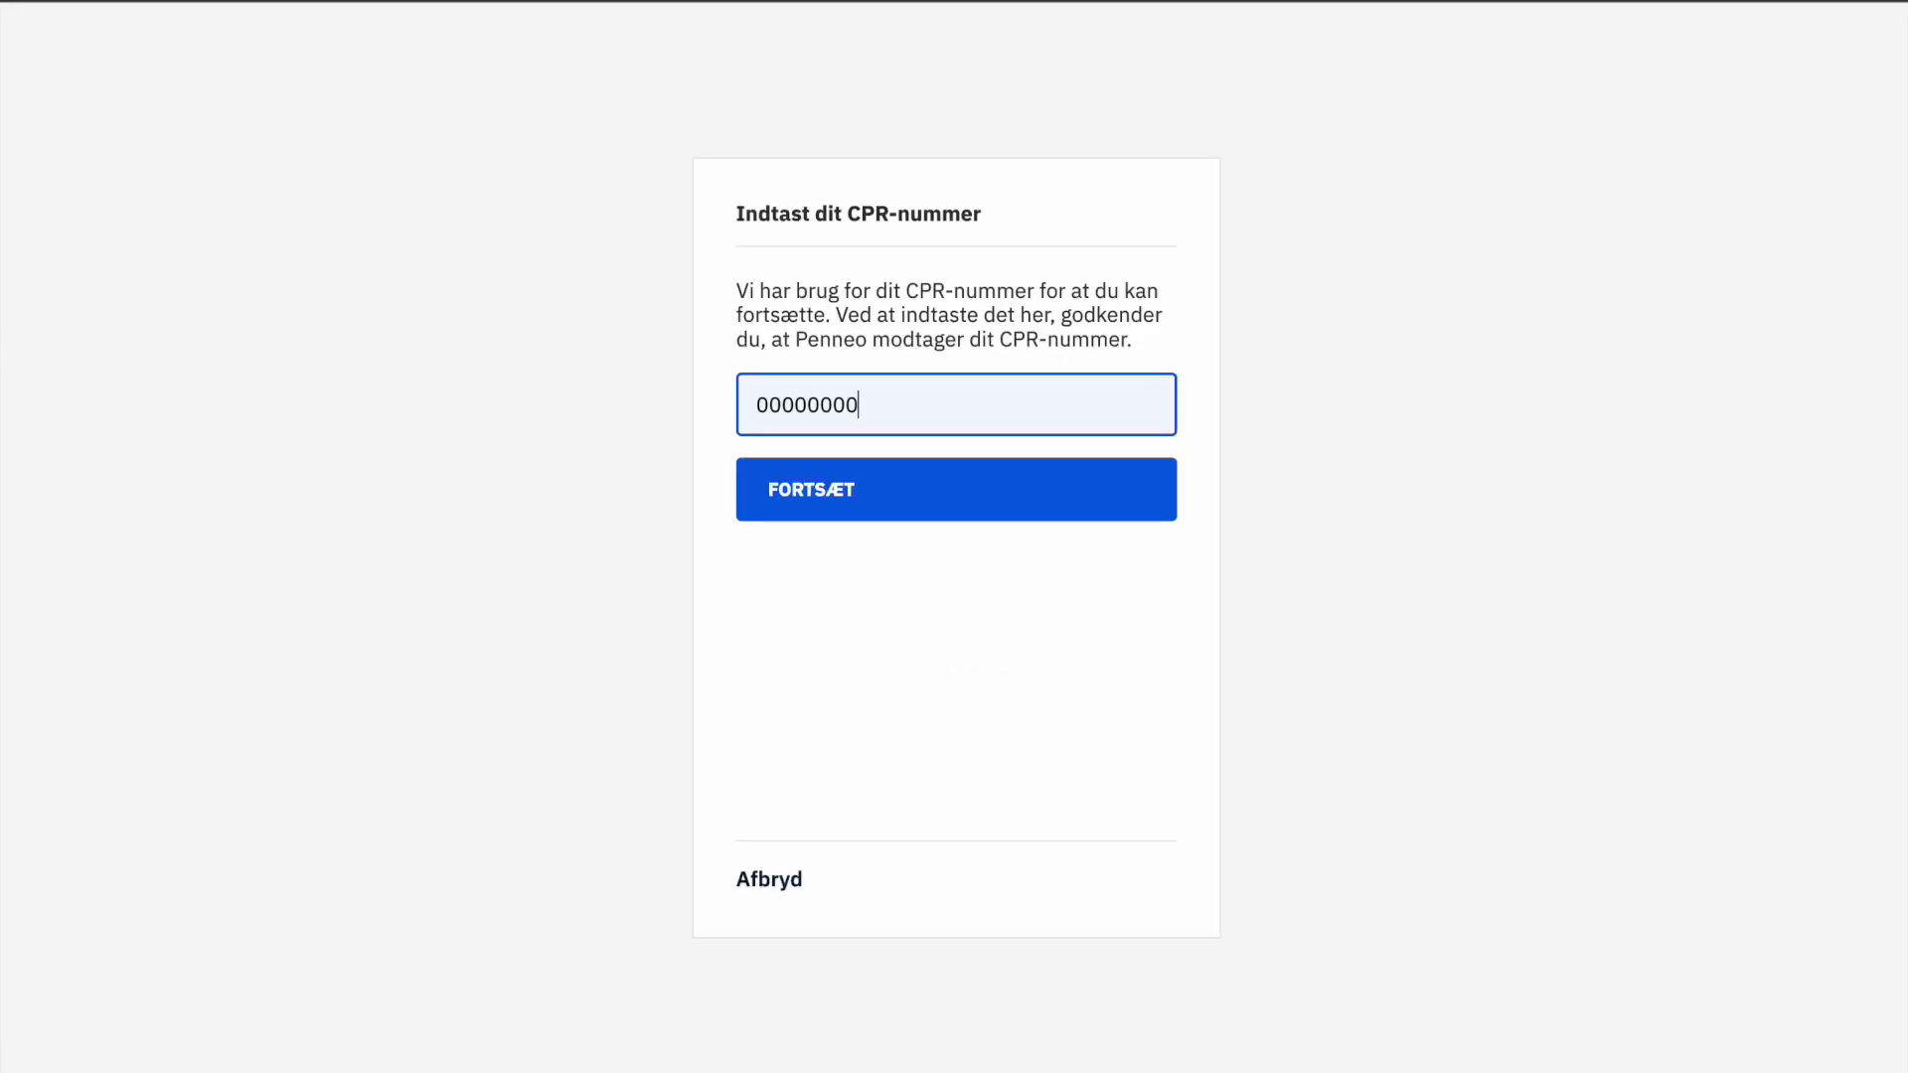
pyautogui.press('Return')
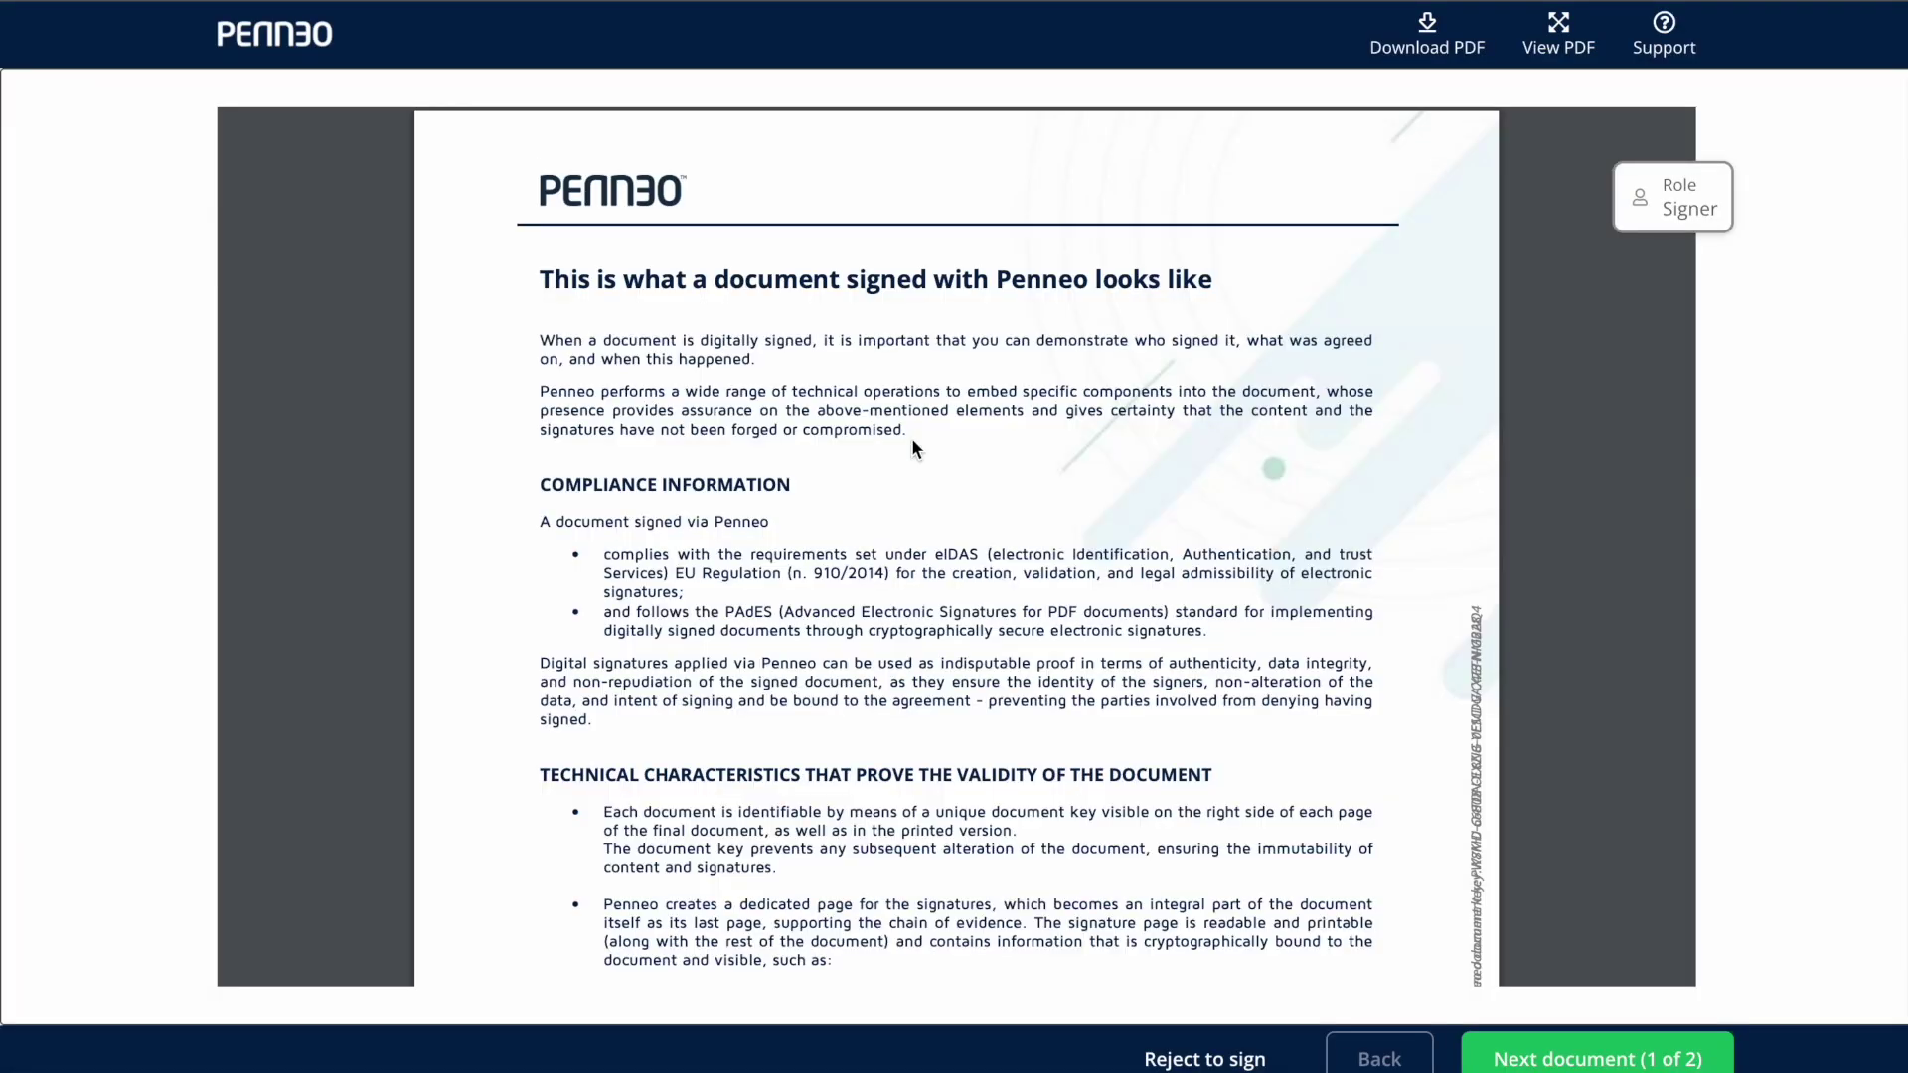
pyautogui.scroll(-3, 984, 597)
pyautogui.scroll(-4, 985, 595)
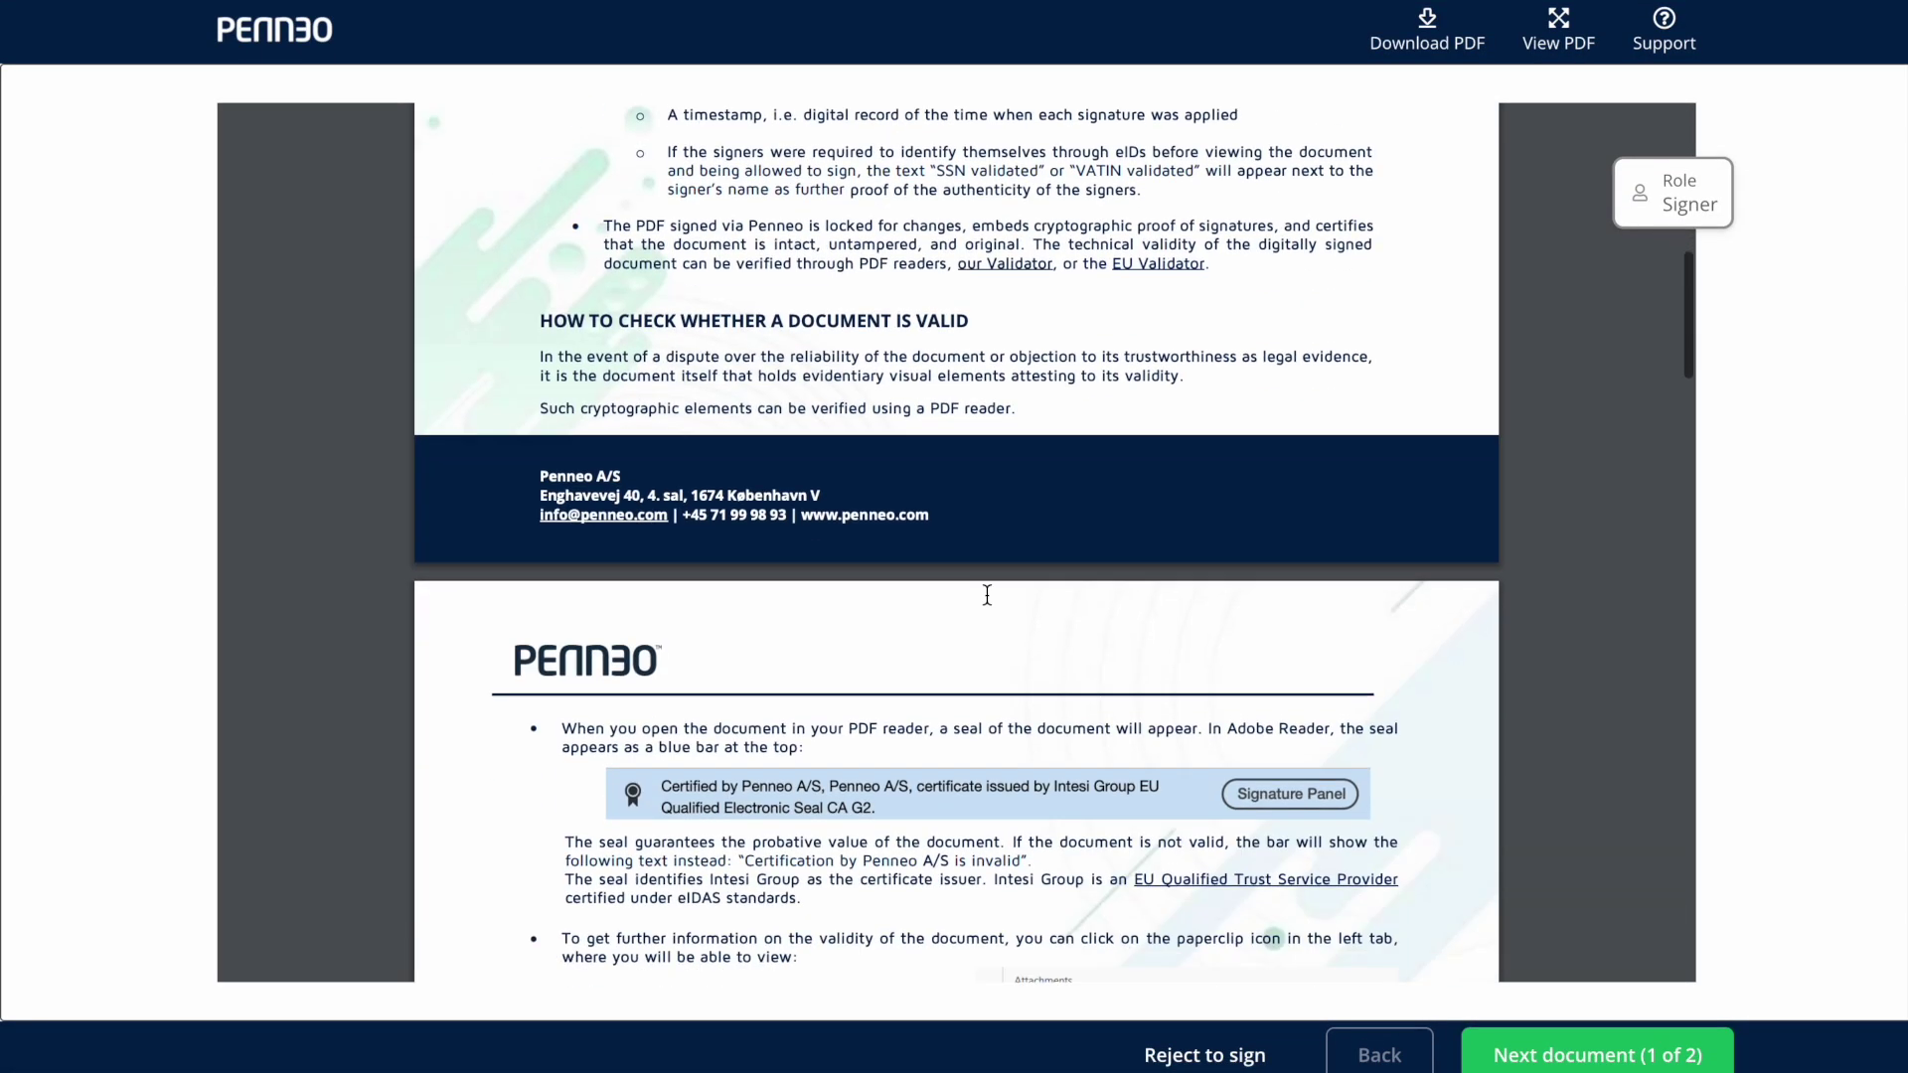
pyautogui.scroll(-4, 986, 596)
pyautogui.scroll(-3, 1409, 467)
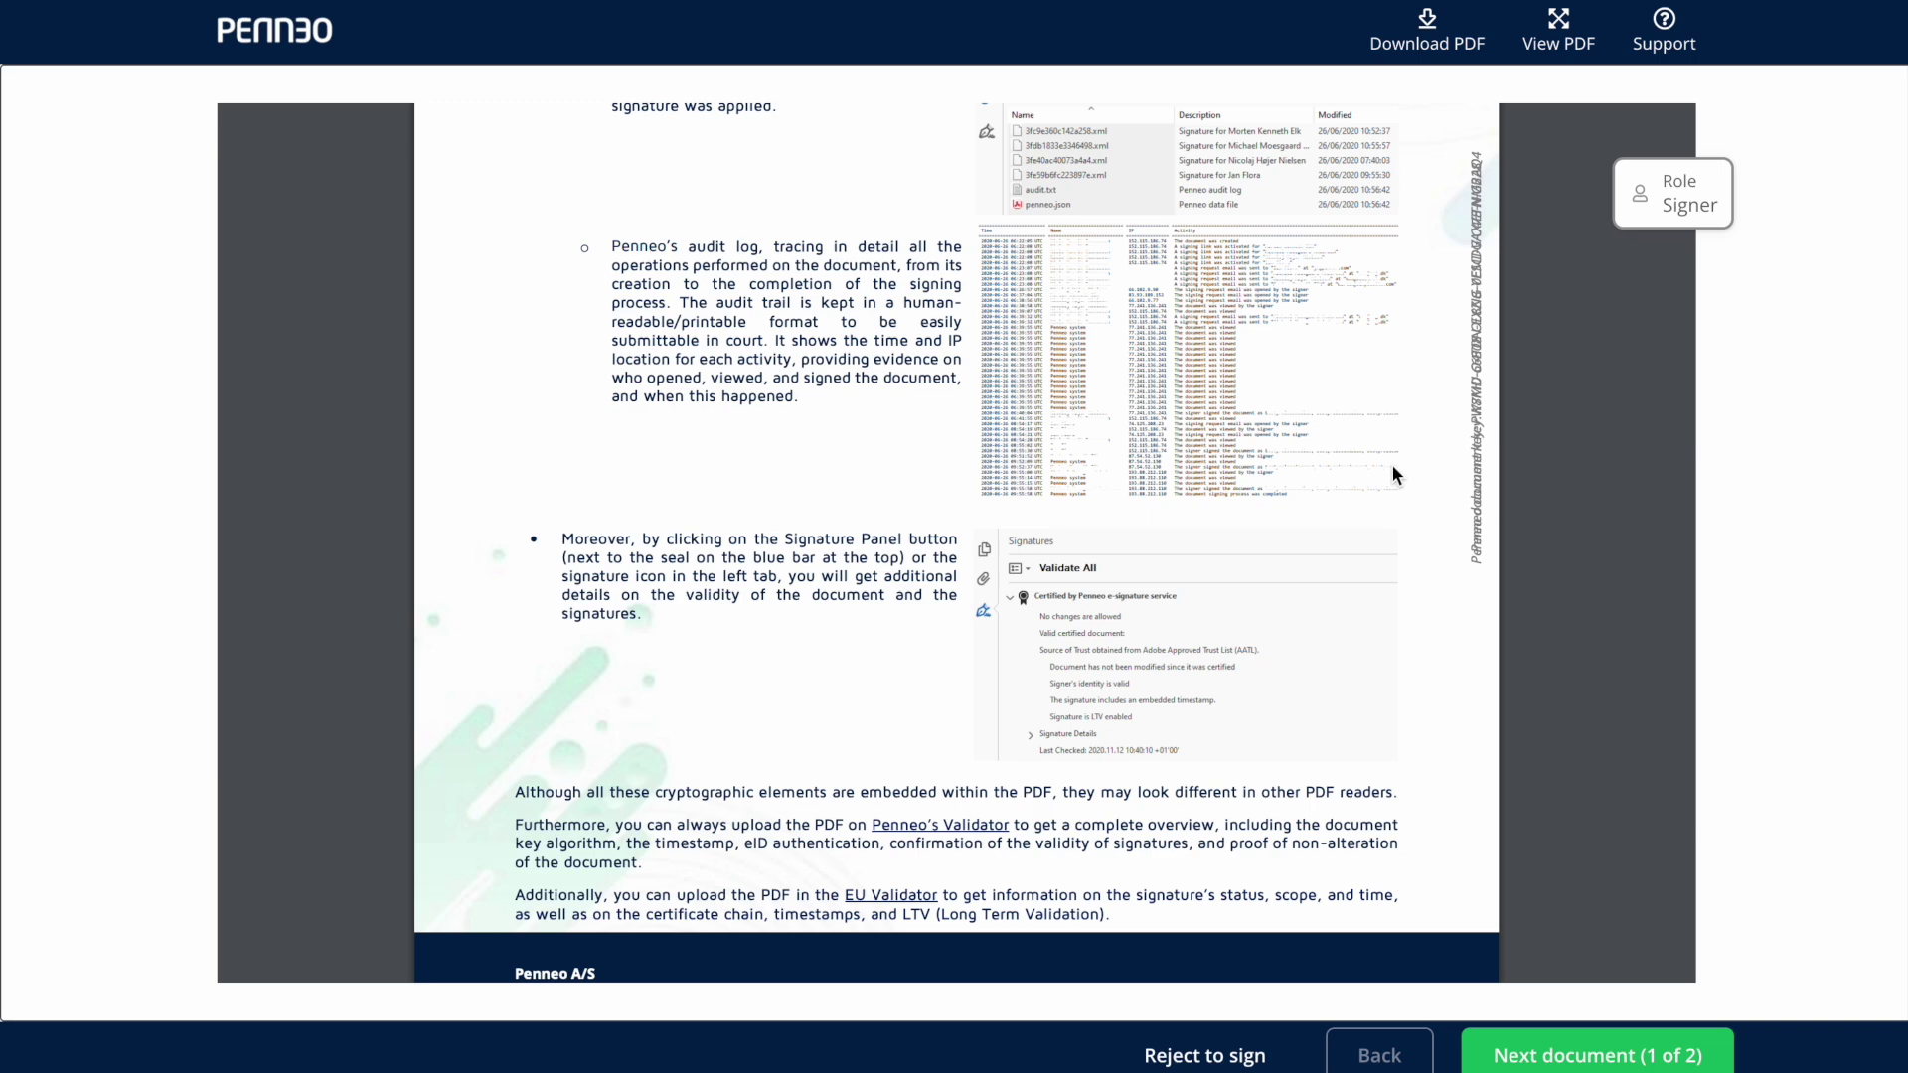
pyautogui.scroll(1, 1391, 464)
pyautogui.scroll(3, 1412, 474)
pyautogui.scroll(3, 1402, 499)
pyautogui.scroll(2, 1393, 529)
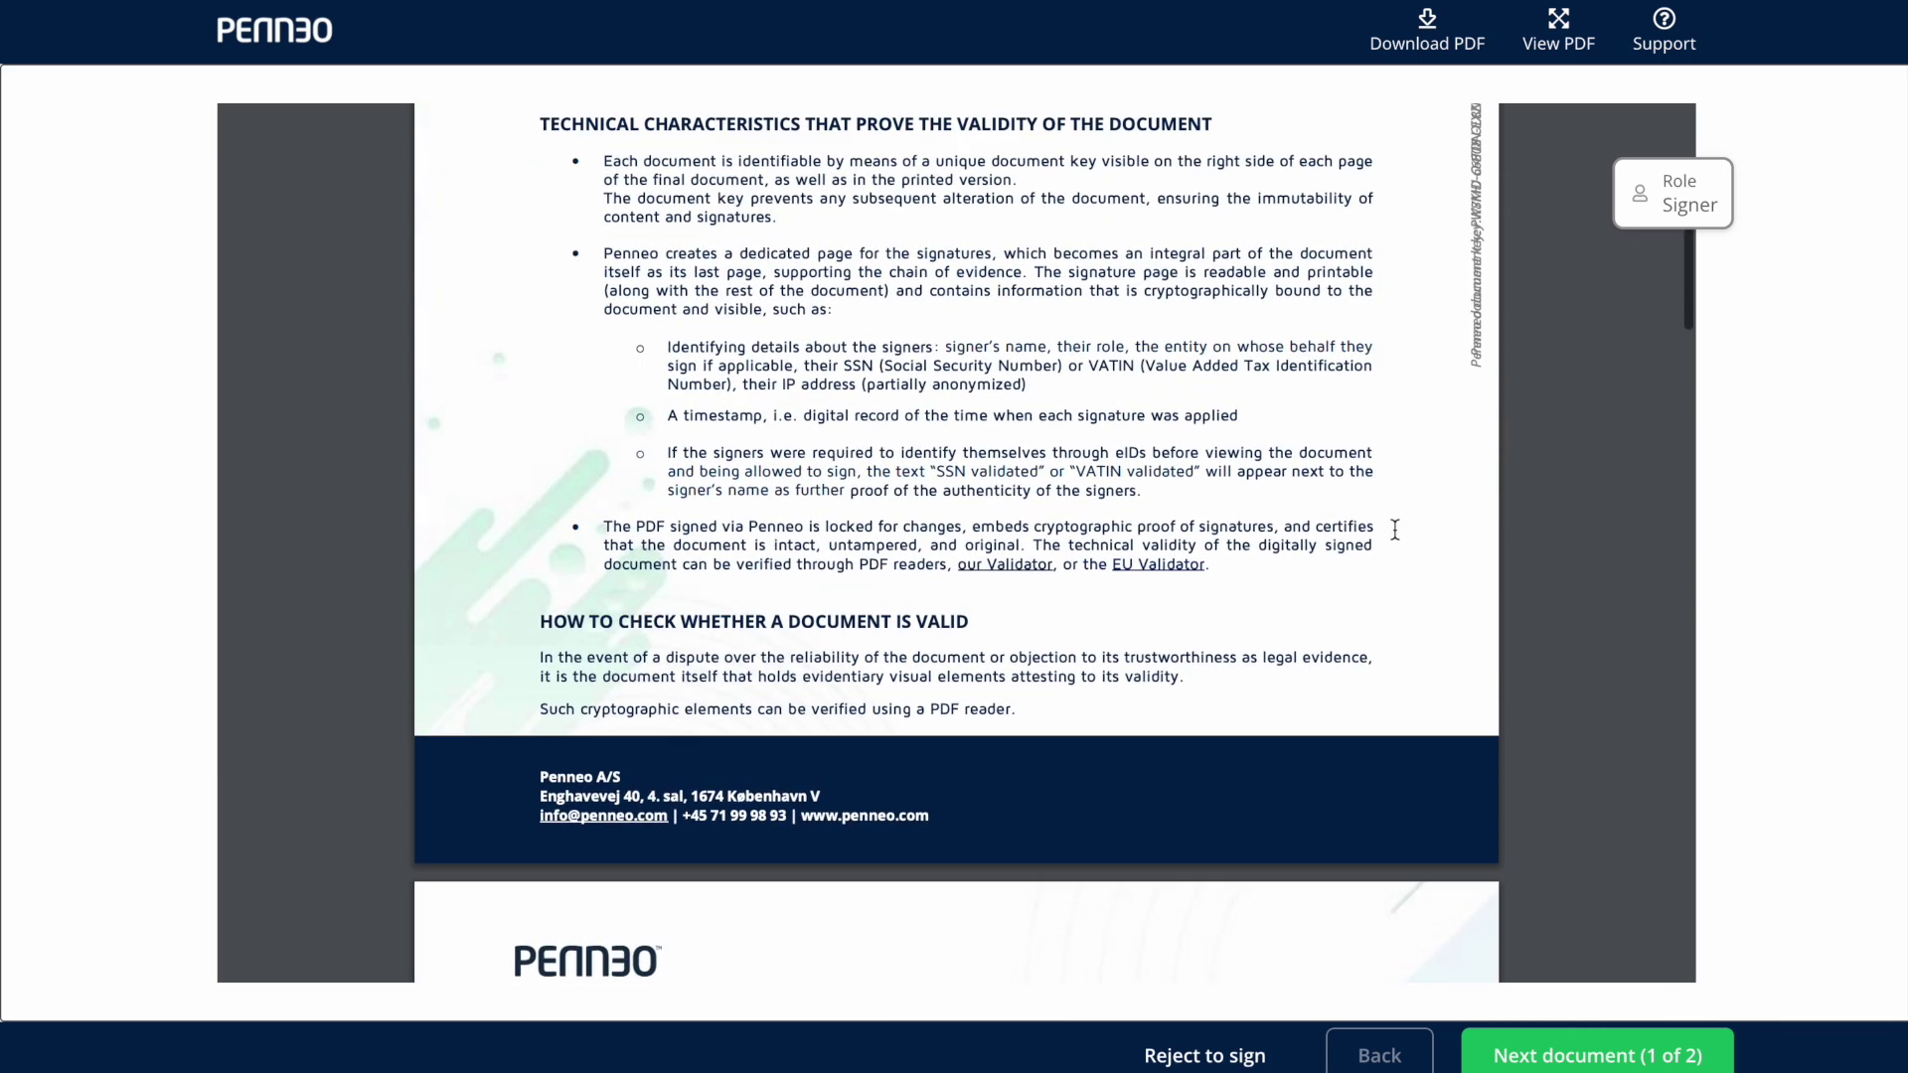
# - Download the first document as a PDF, view it full-screen, then advance to document 2
pyautogui.click(1427, 30)
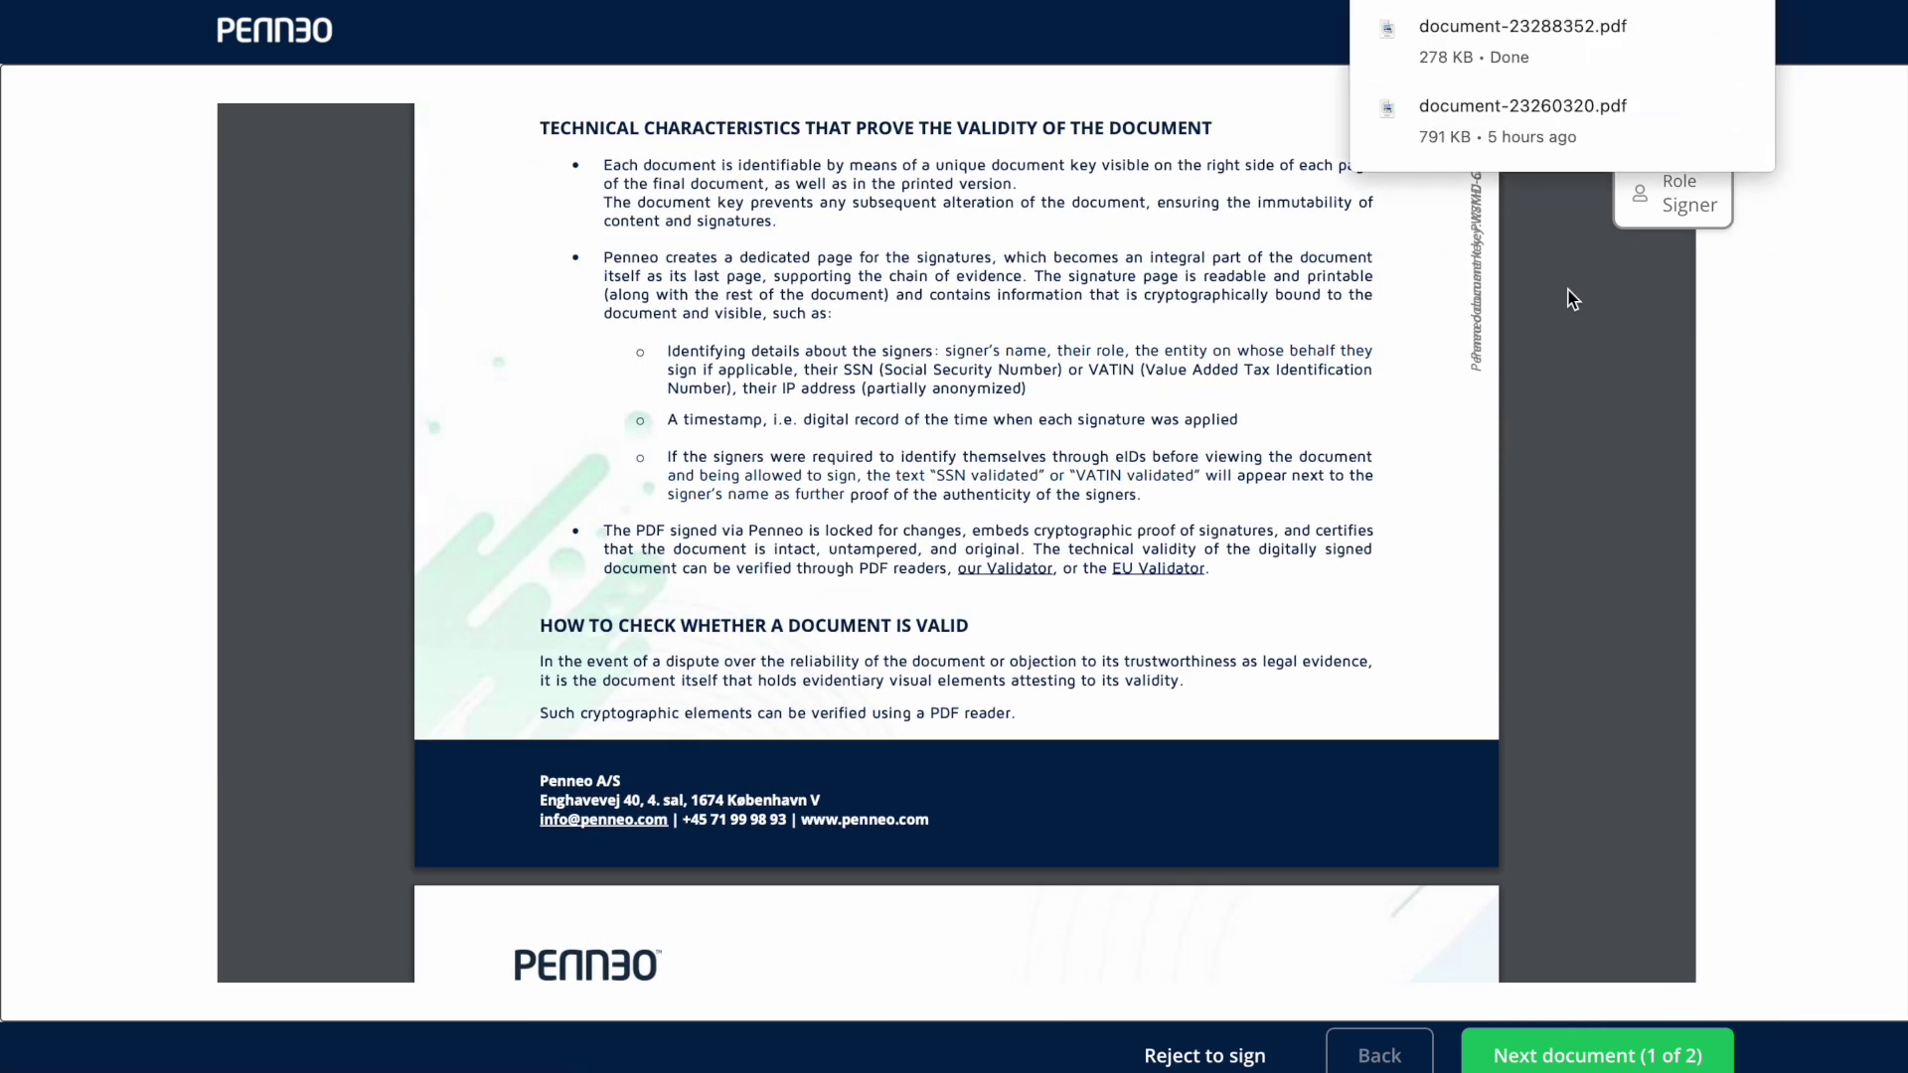
pyautogui.click(1572, 31)
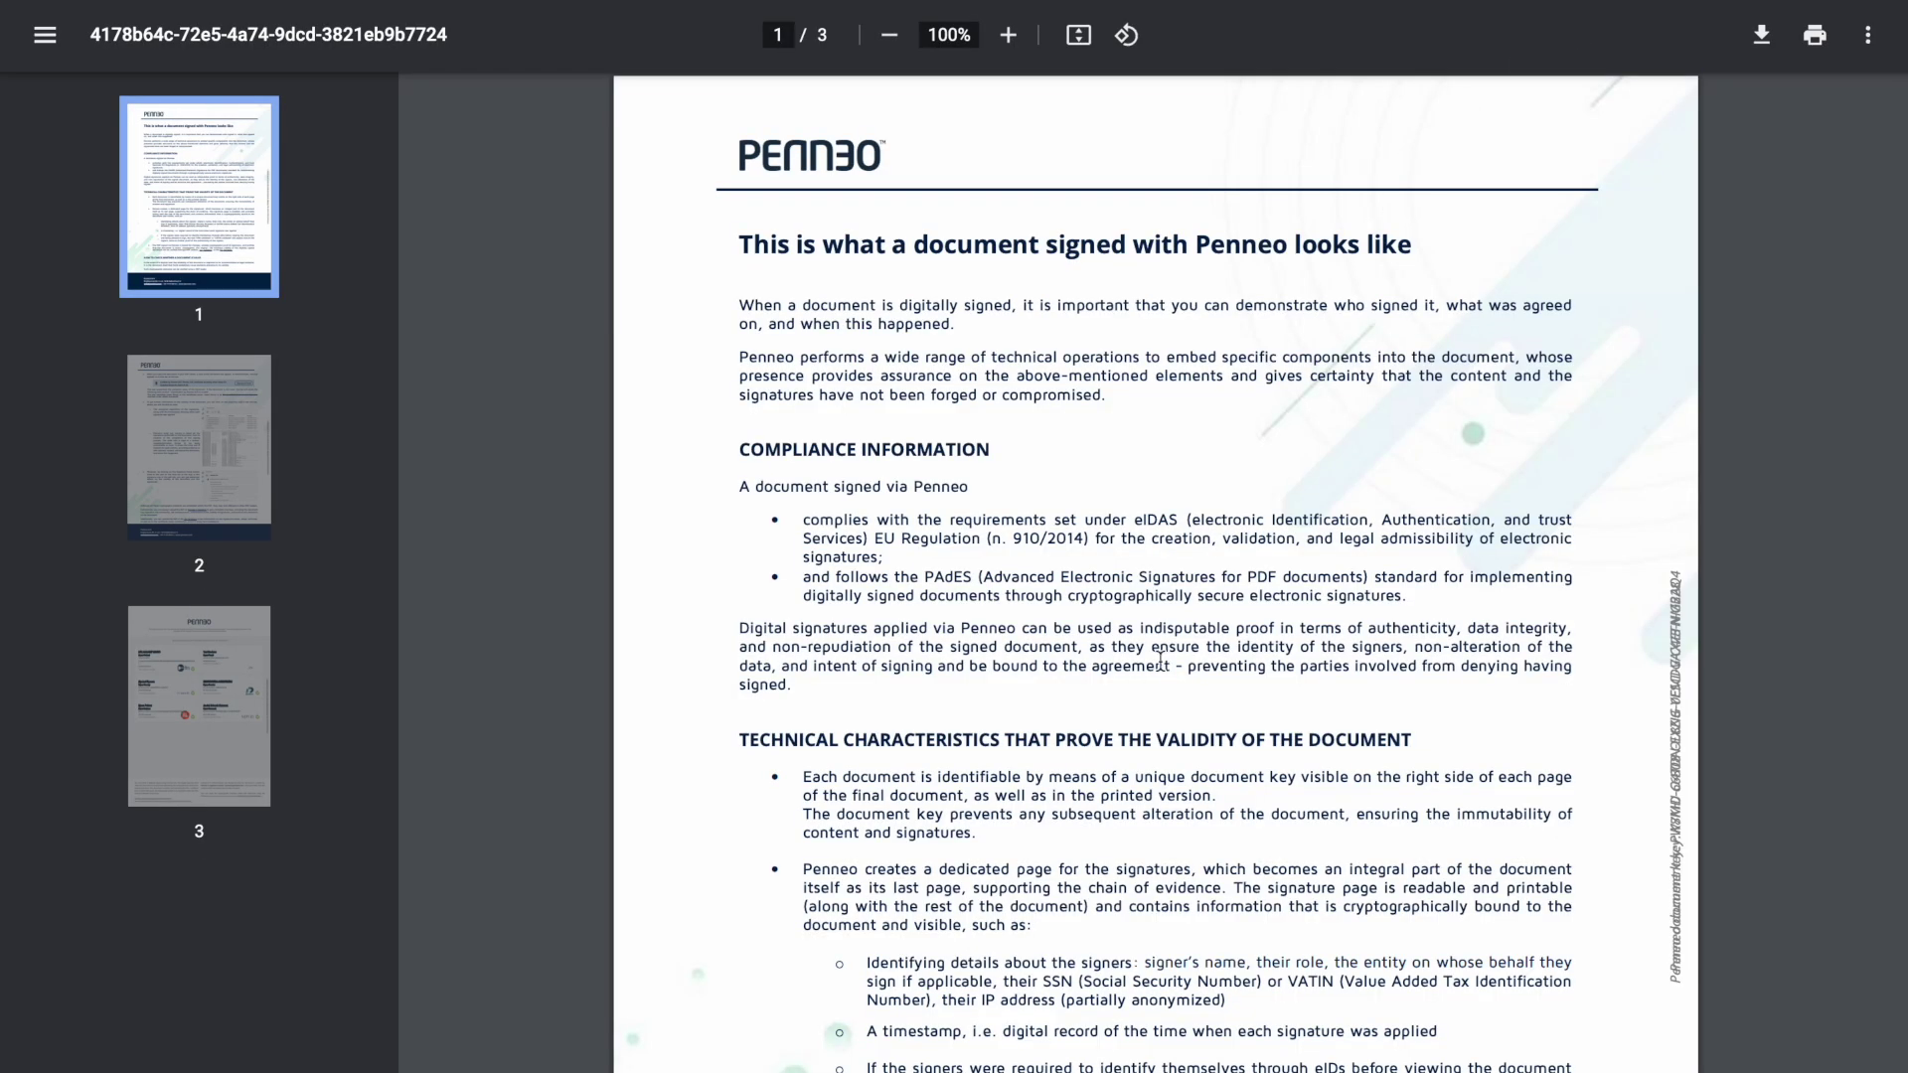
pyautogui.scroll(-1, 1160, 663)
pyautogui.scroll(-3, 1159, 662)
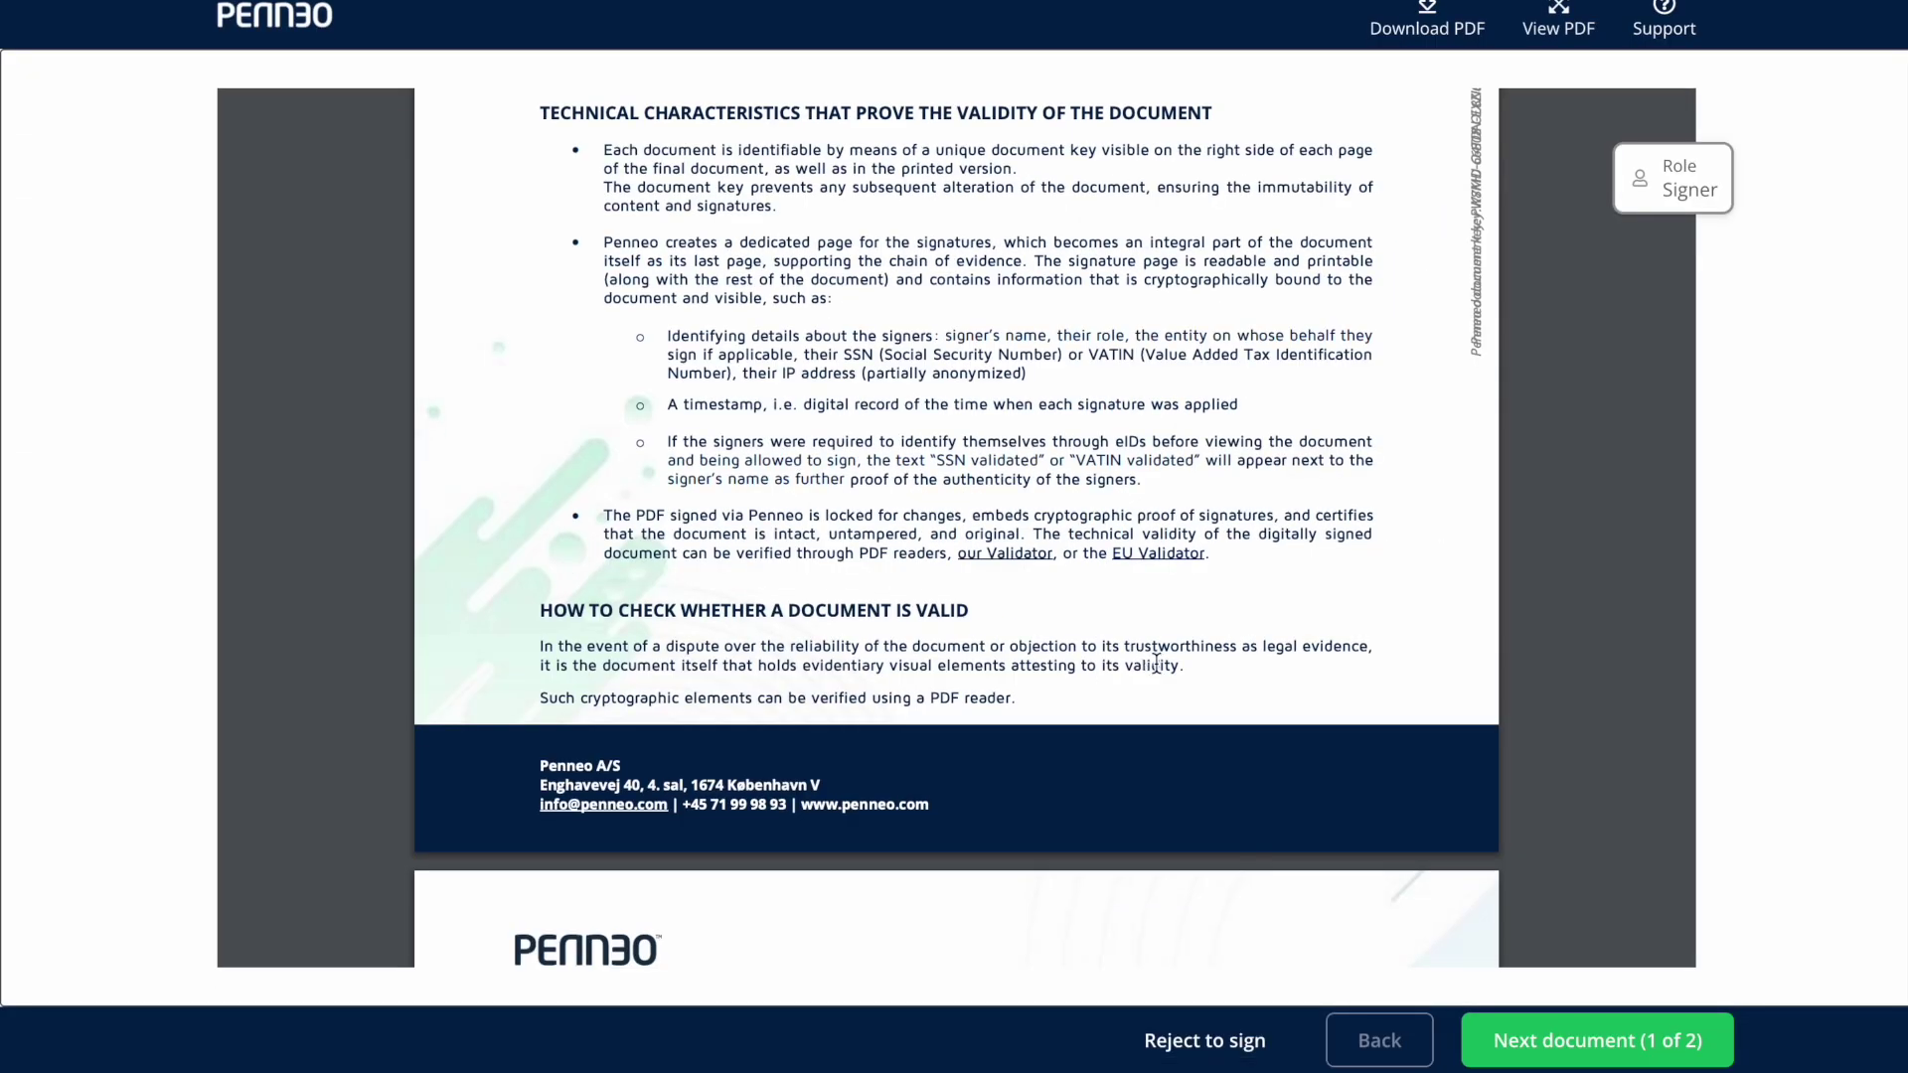
pyautogui.click(1578, 1054)
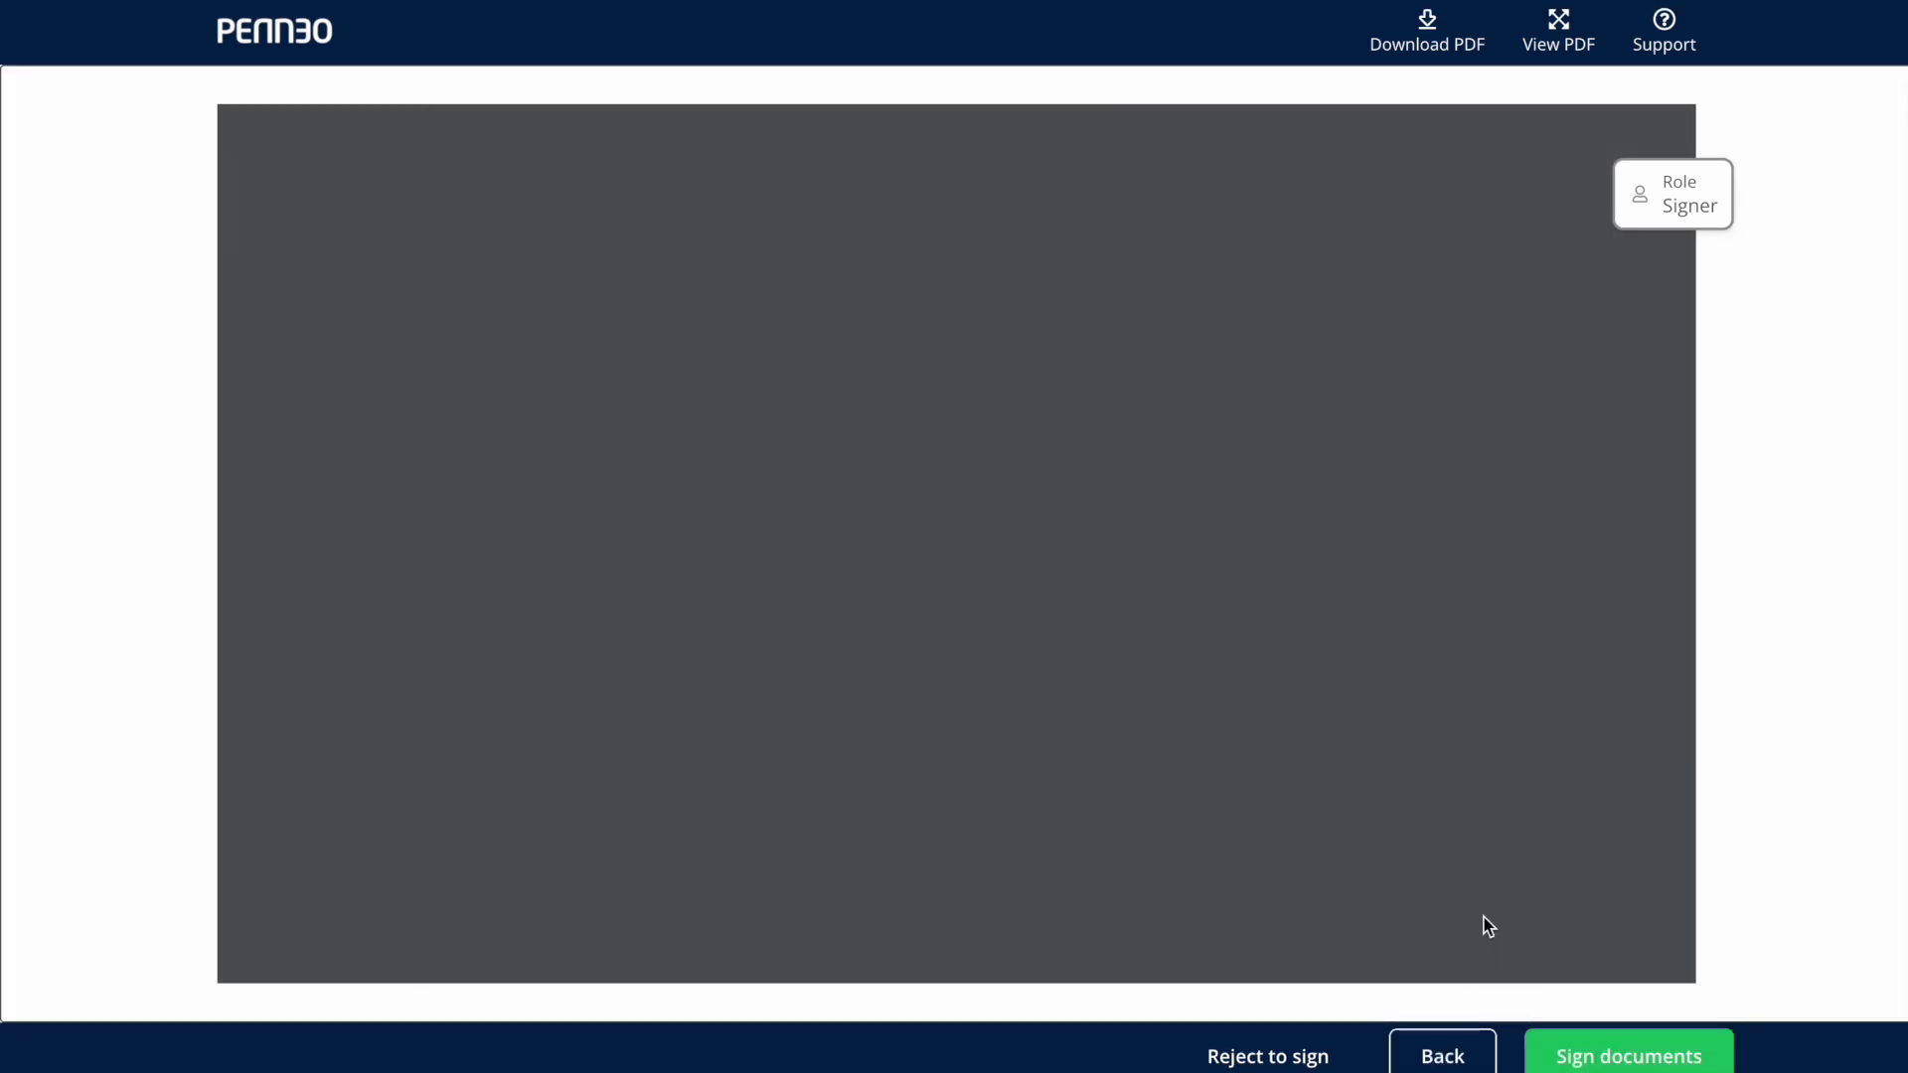
pyautogui.scroll(-3, 1482, 916)
pyautogui.scroll(-2, 1482, 916)
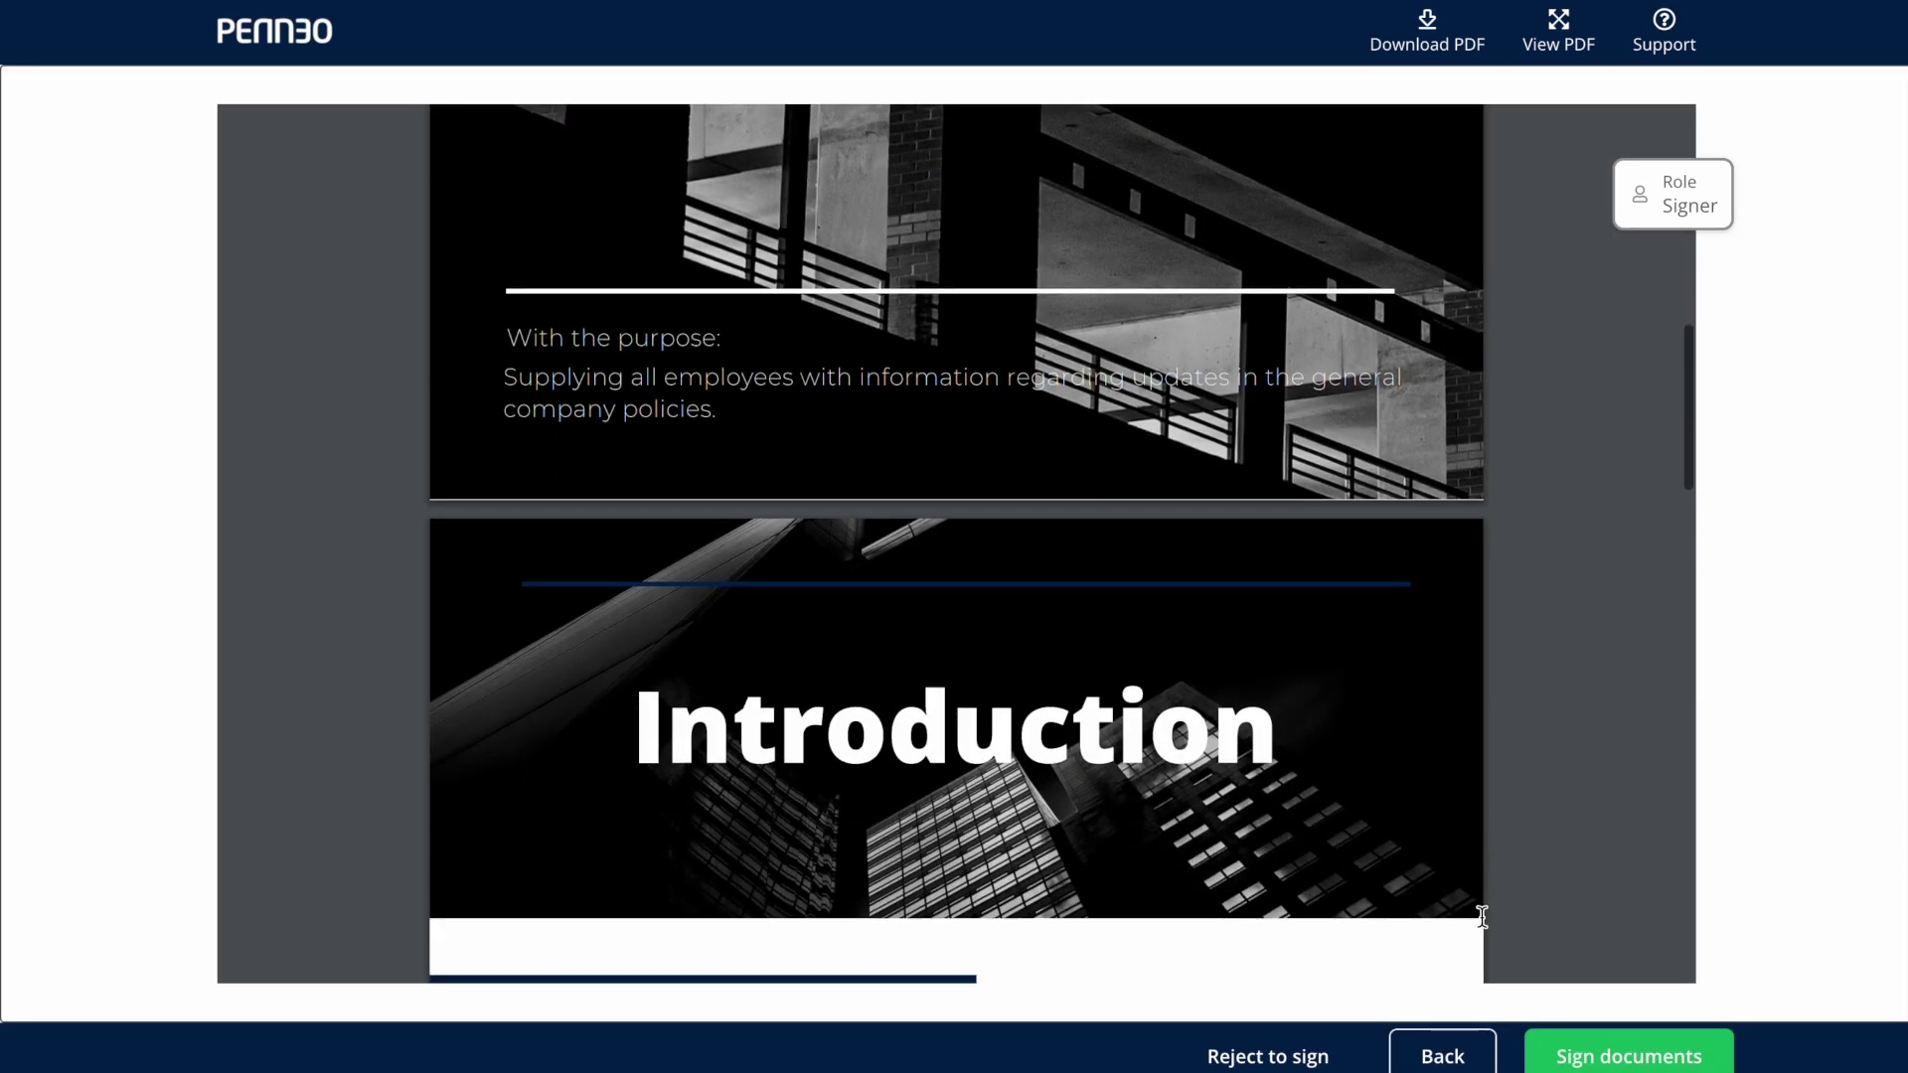
pyautogui.scroll(-3, 1483, 917)
pyautogui.scroll(3, 1482, 916)
pyautogui.scroll(2, 1481, 917)
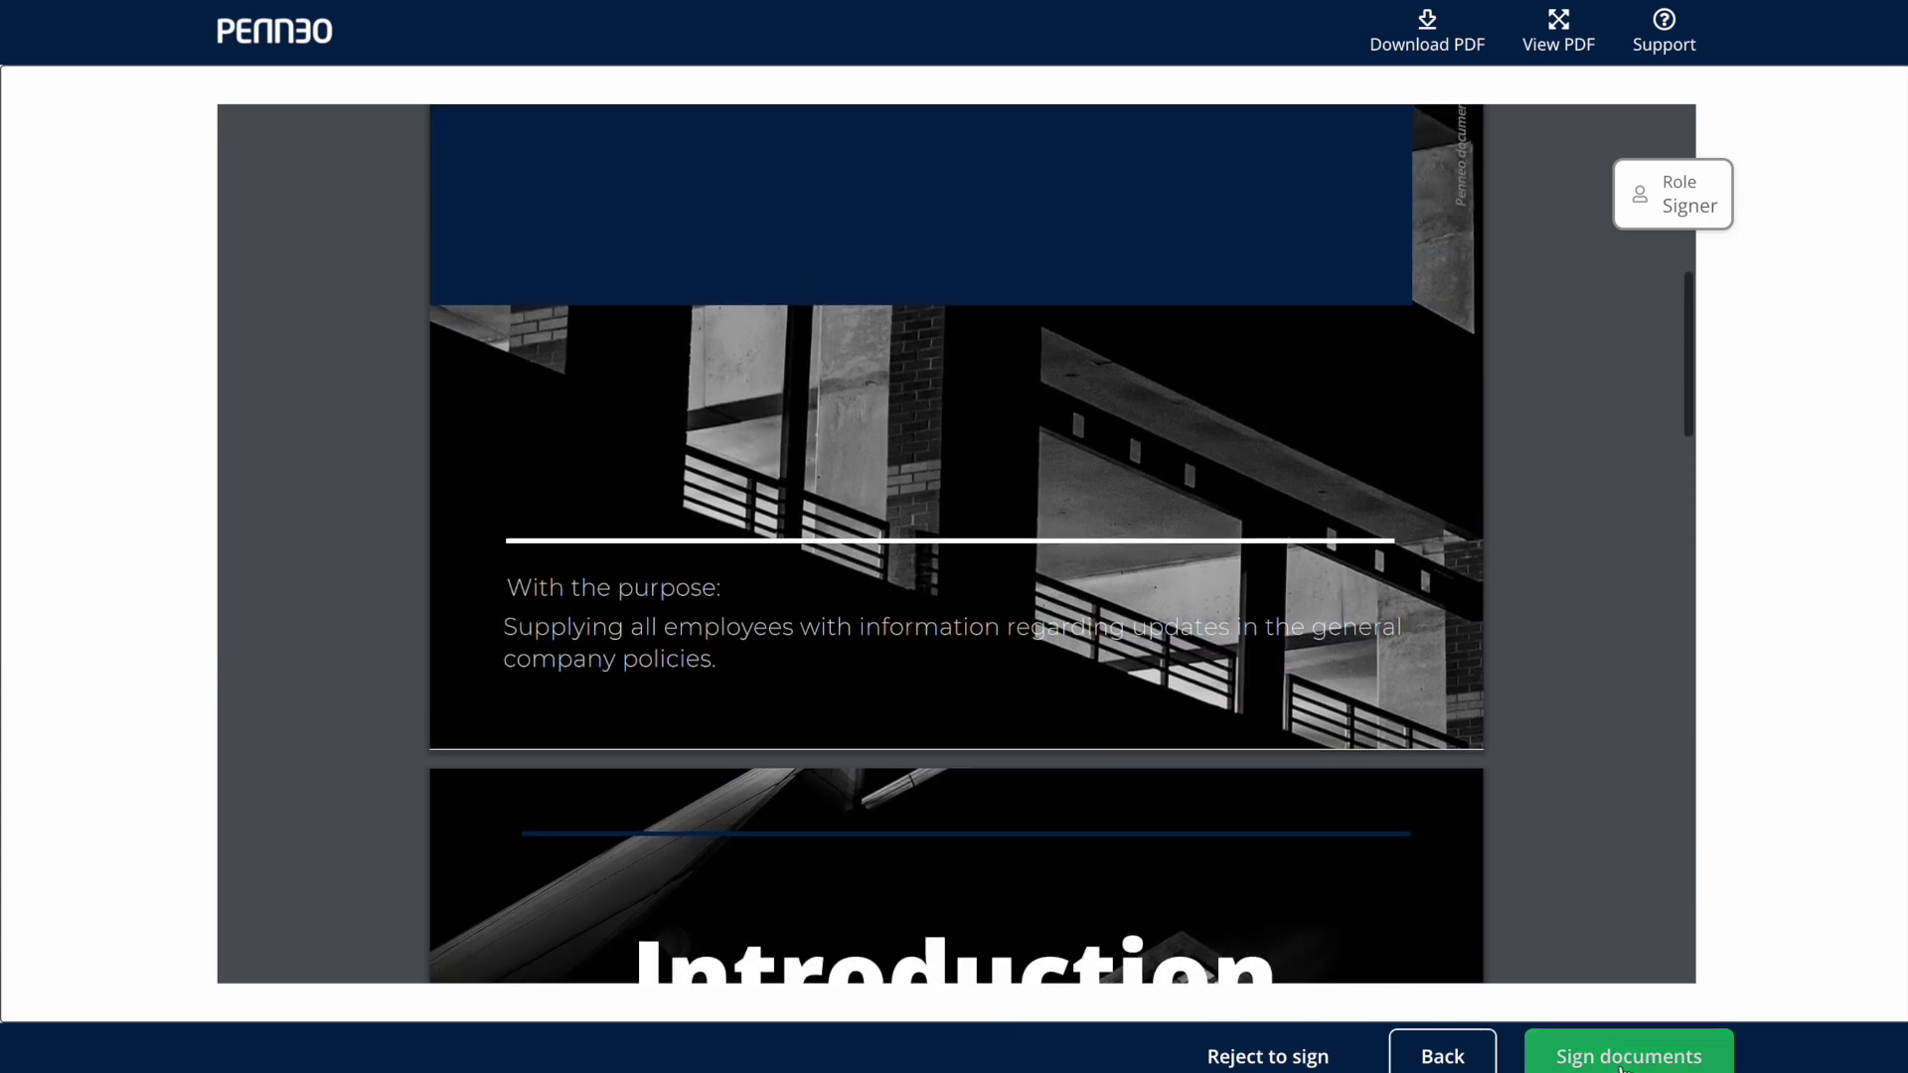
# - Bring up the eID signing options for Demo Contract, then begin declining to sign it
pyautogui.click(1621, 1063)
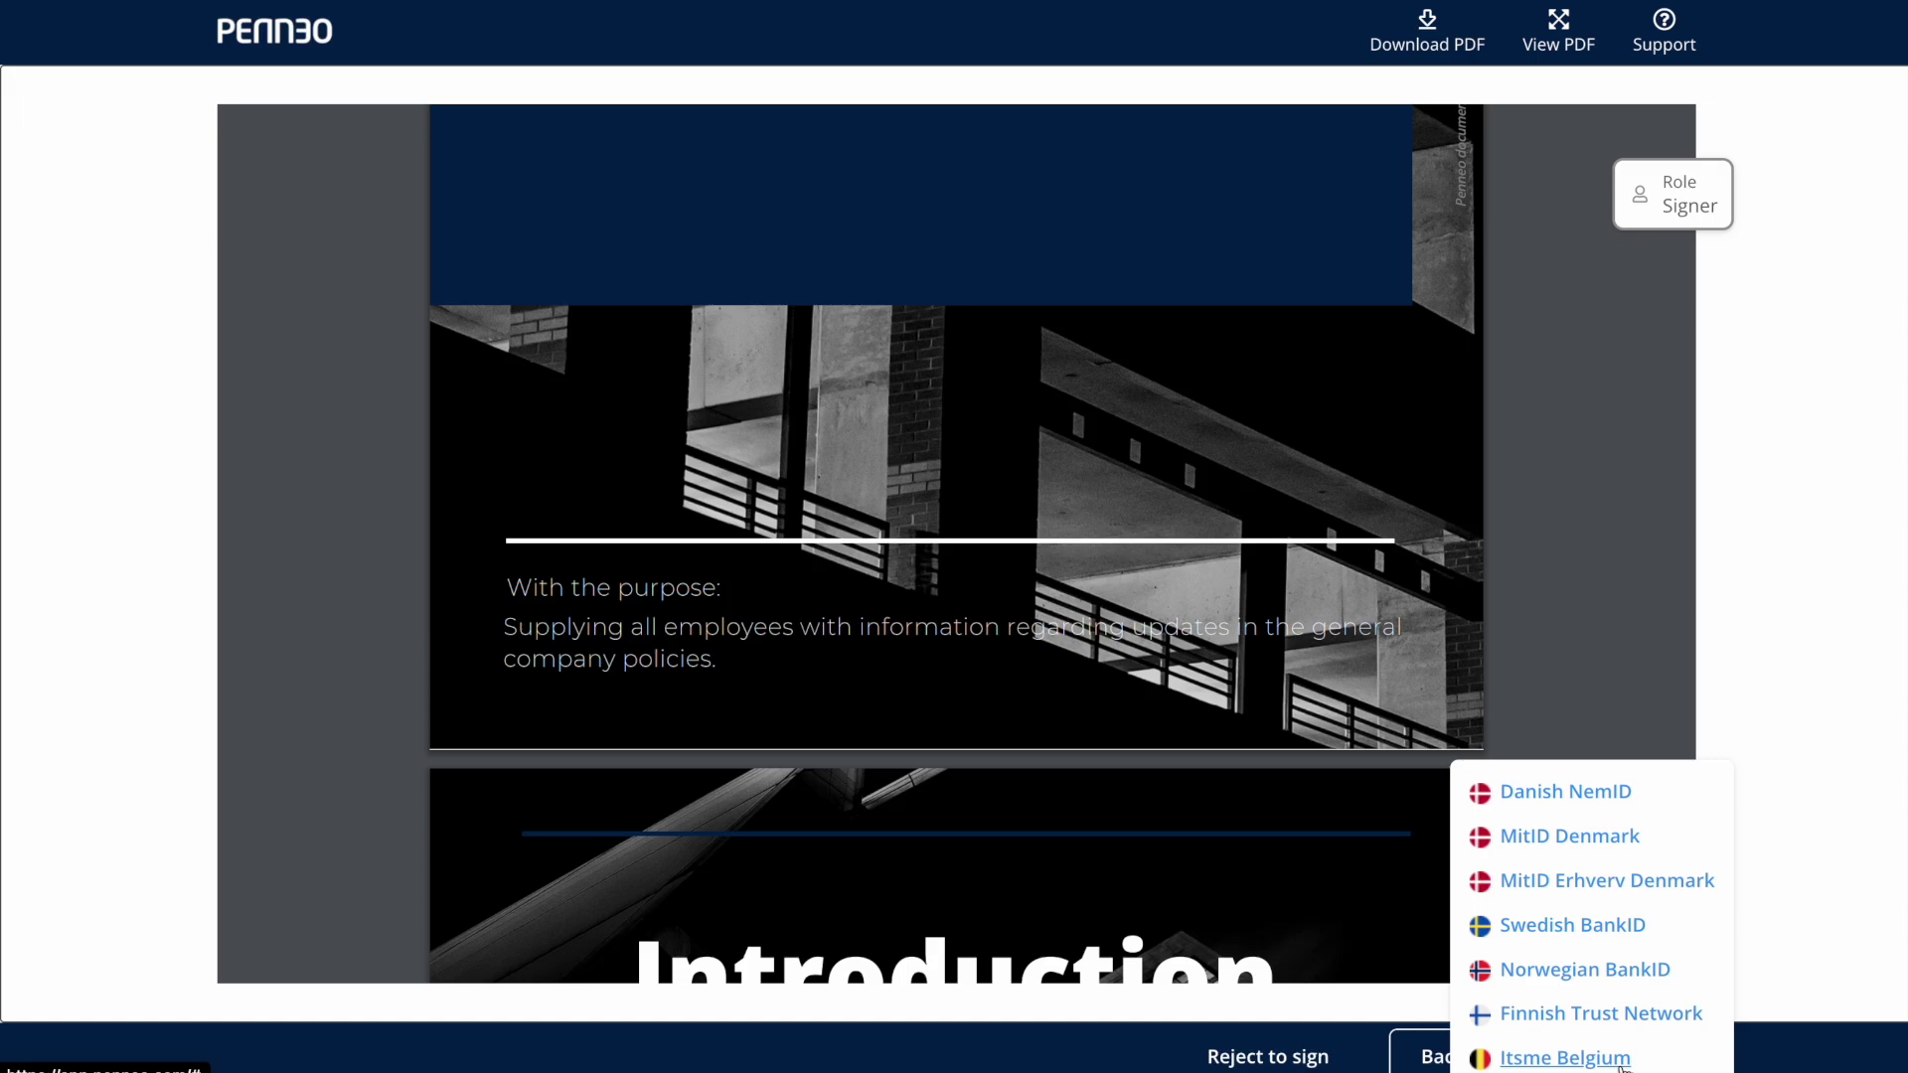
pyautogui.click(1311, 1060)
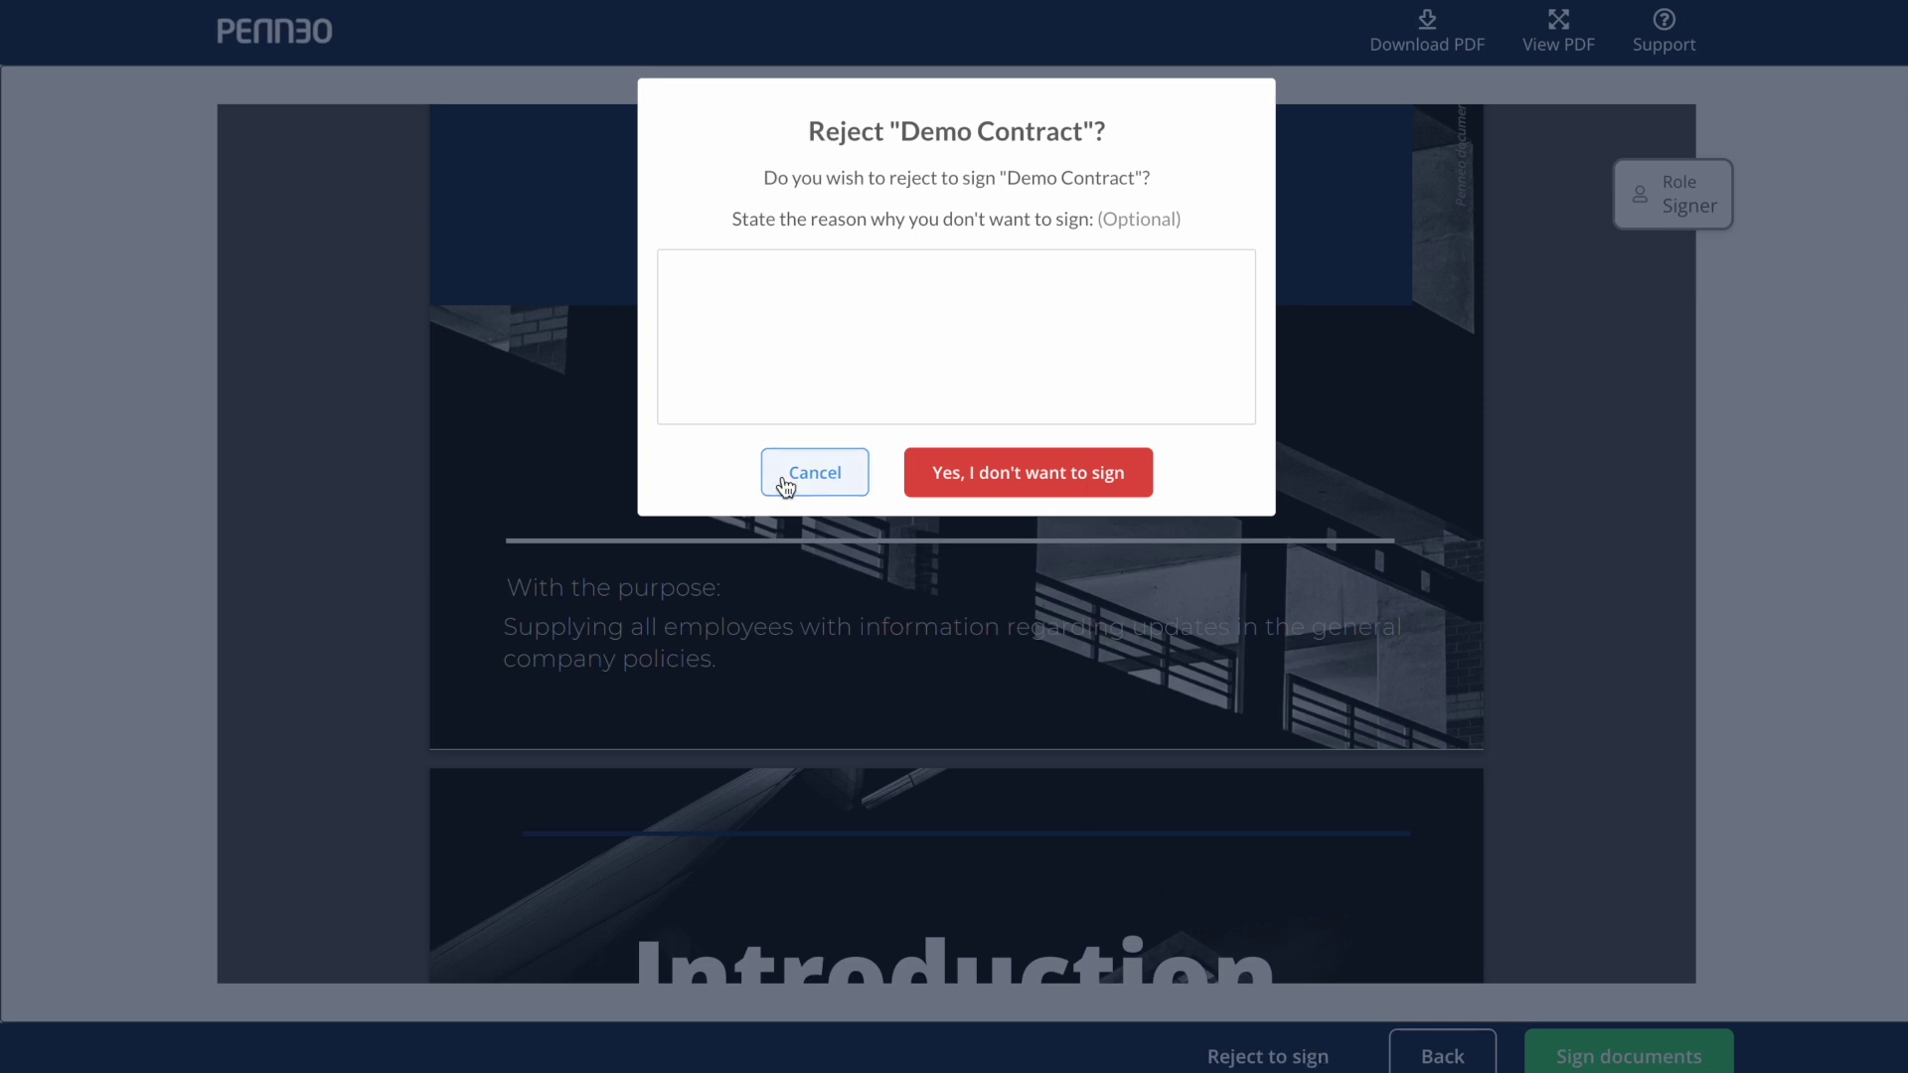
pyautogui.click(786, 484)
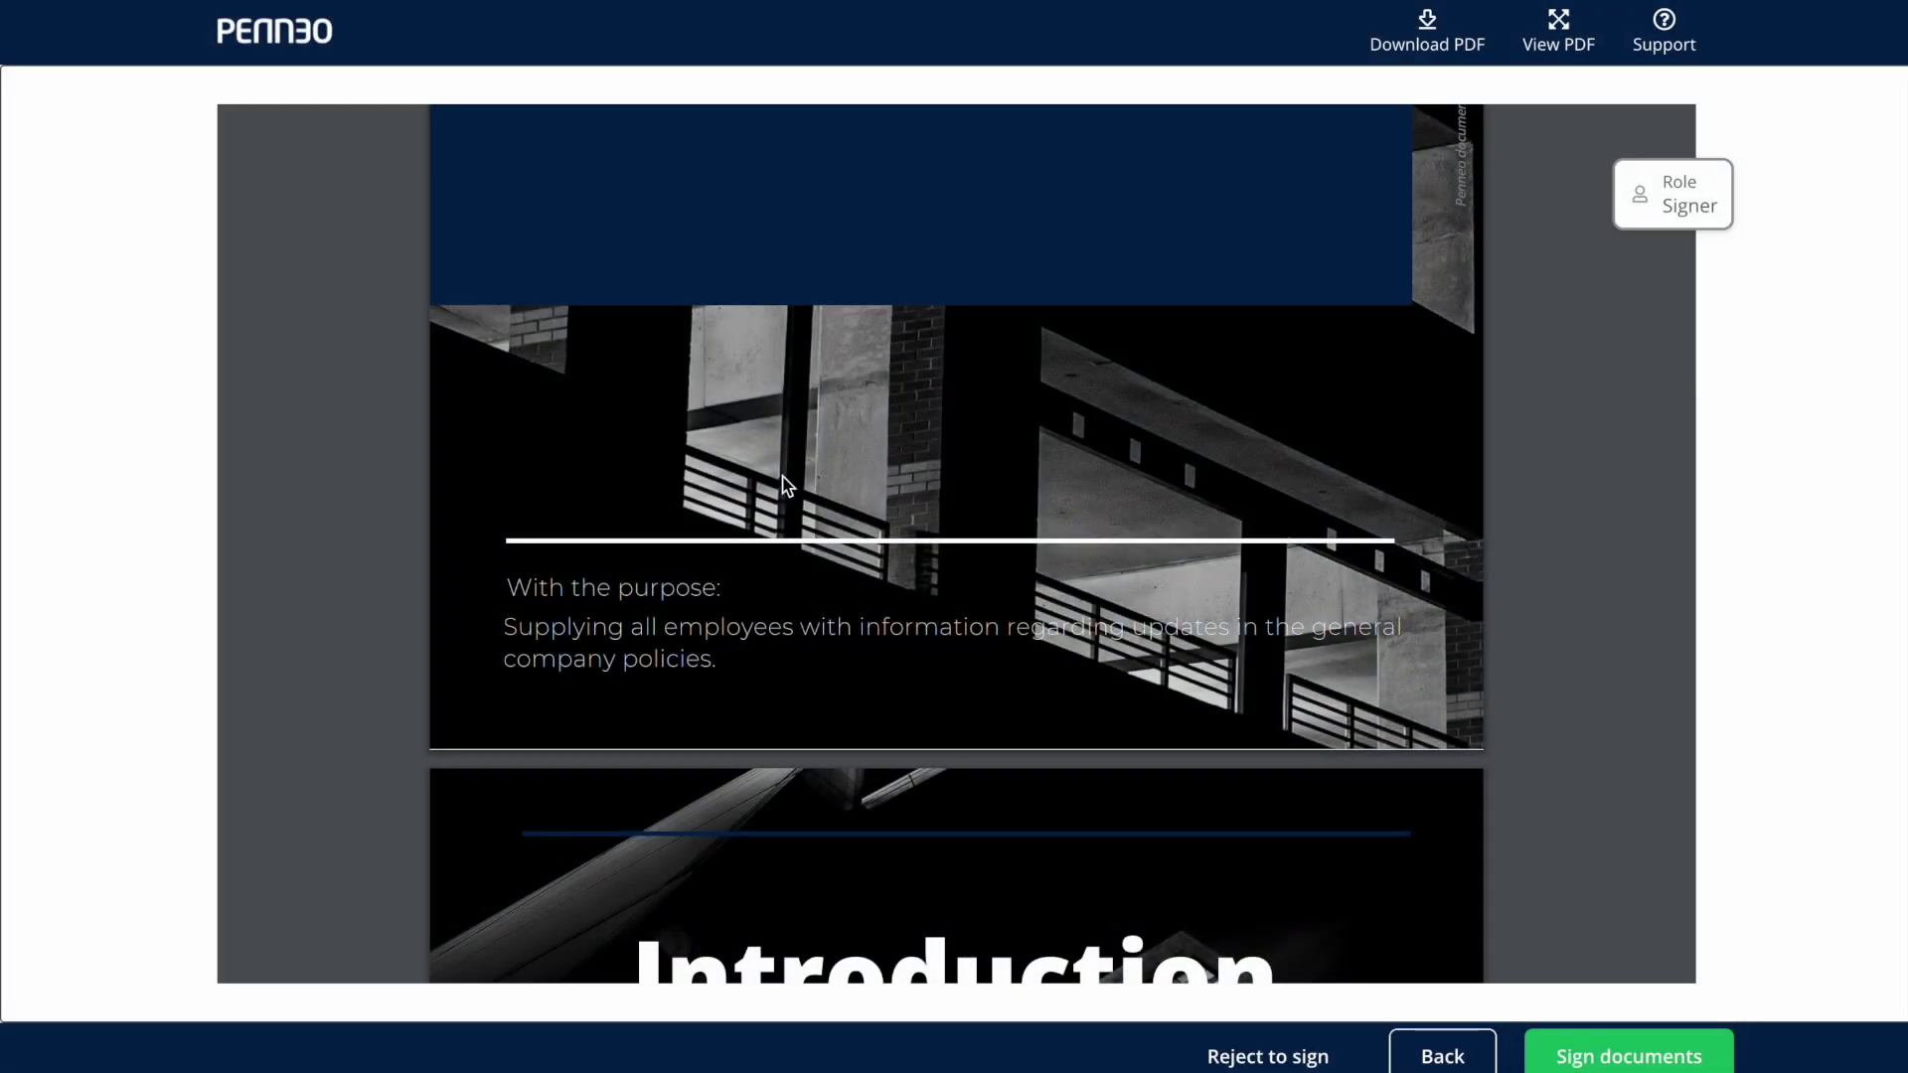
pyautogui.click(1613, 1054)
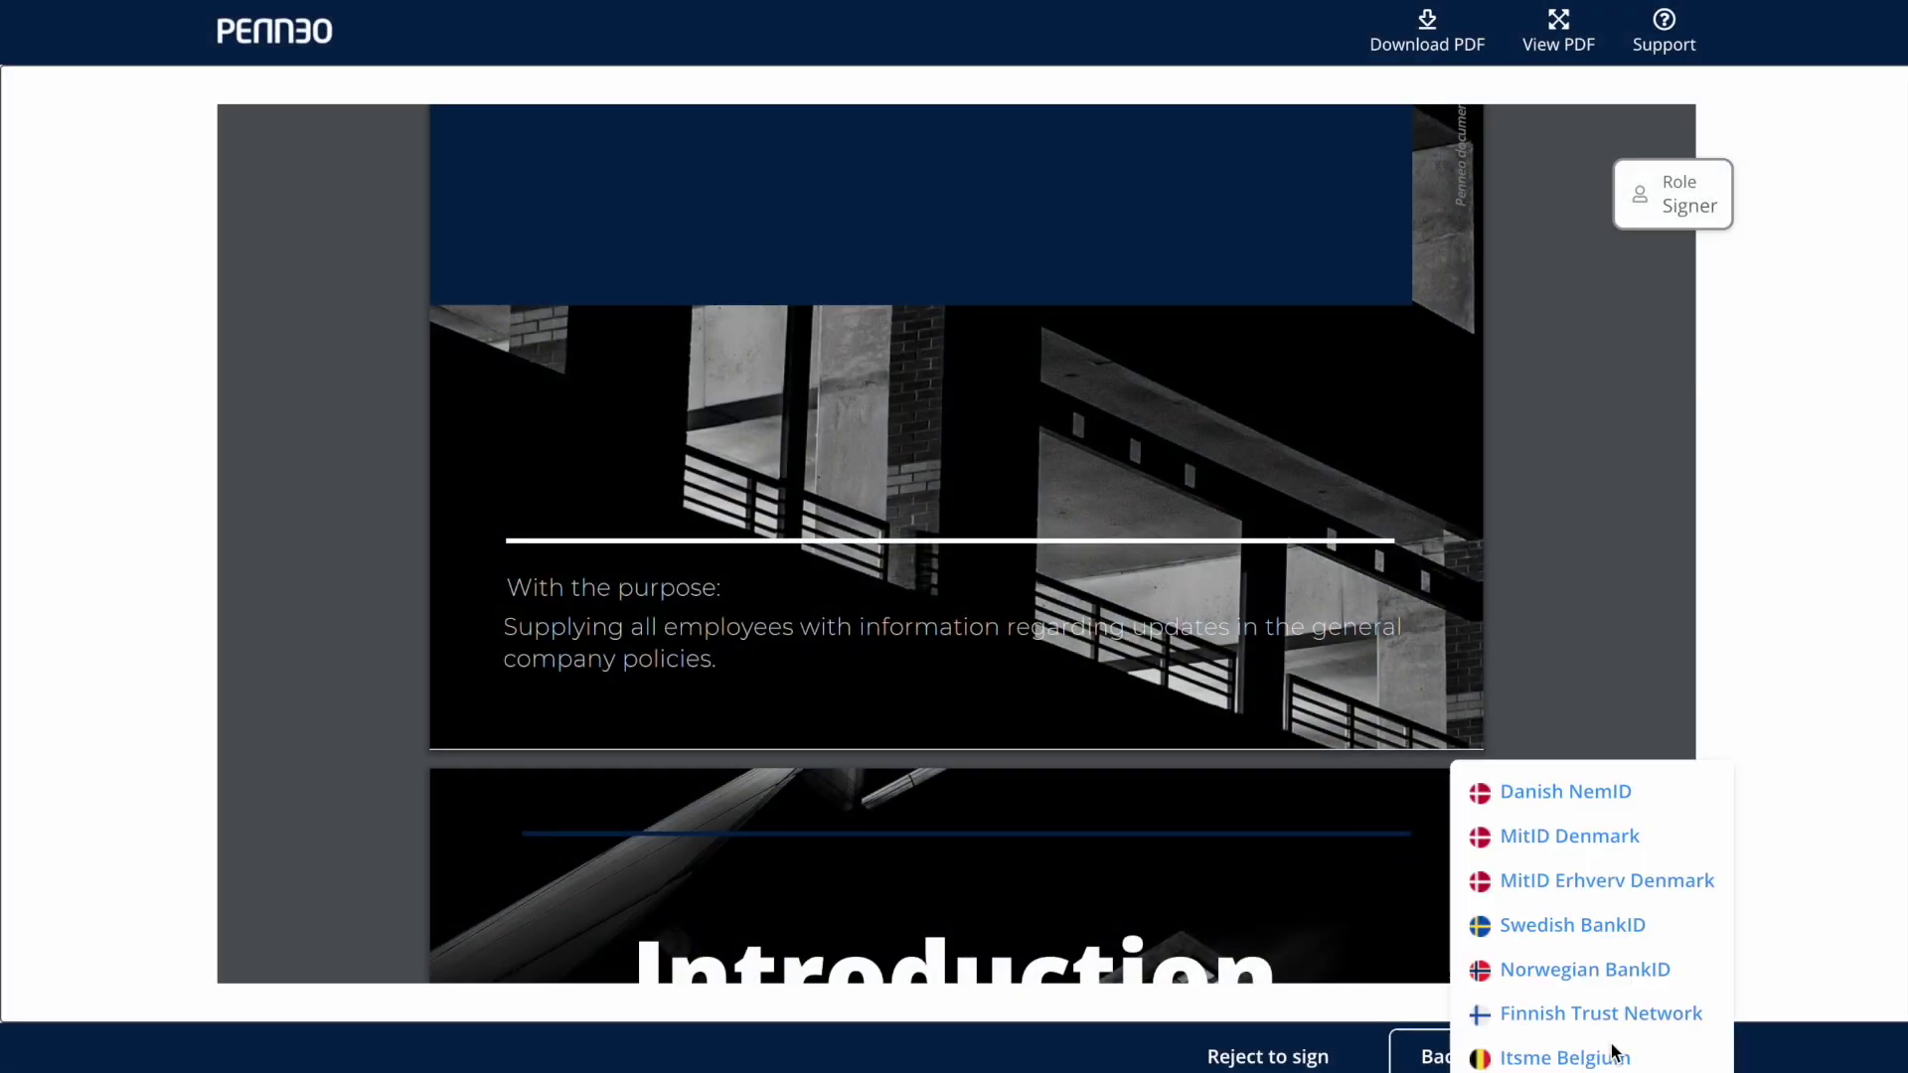
pyautogui.click(1608, 850)
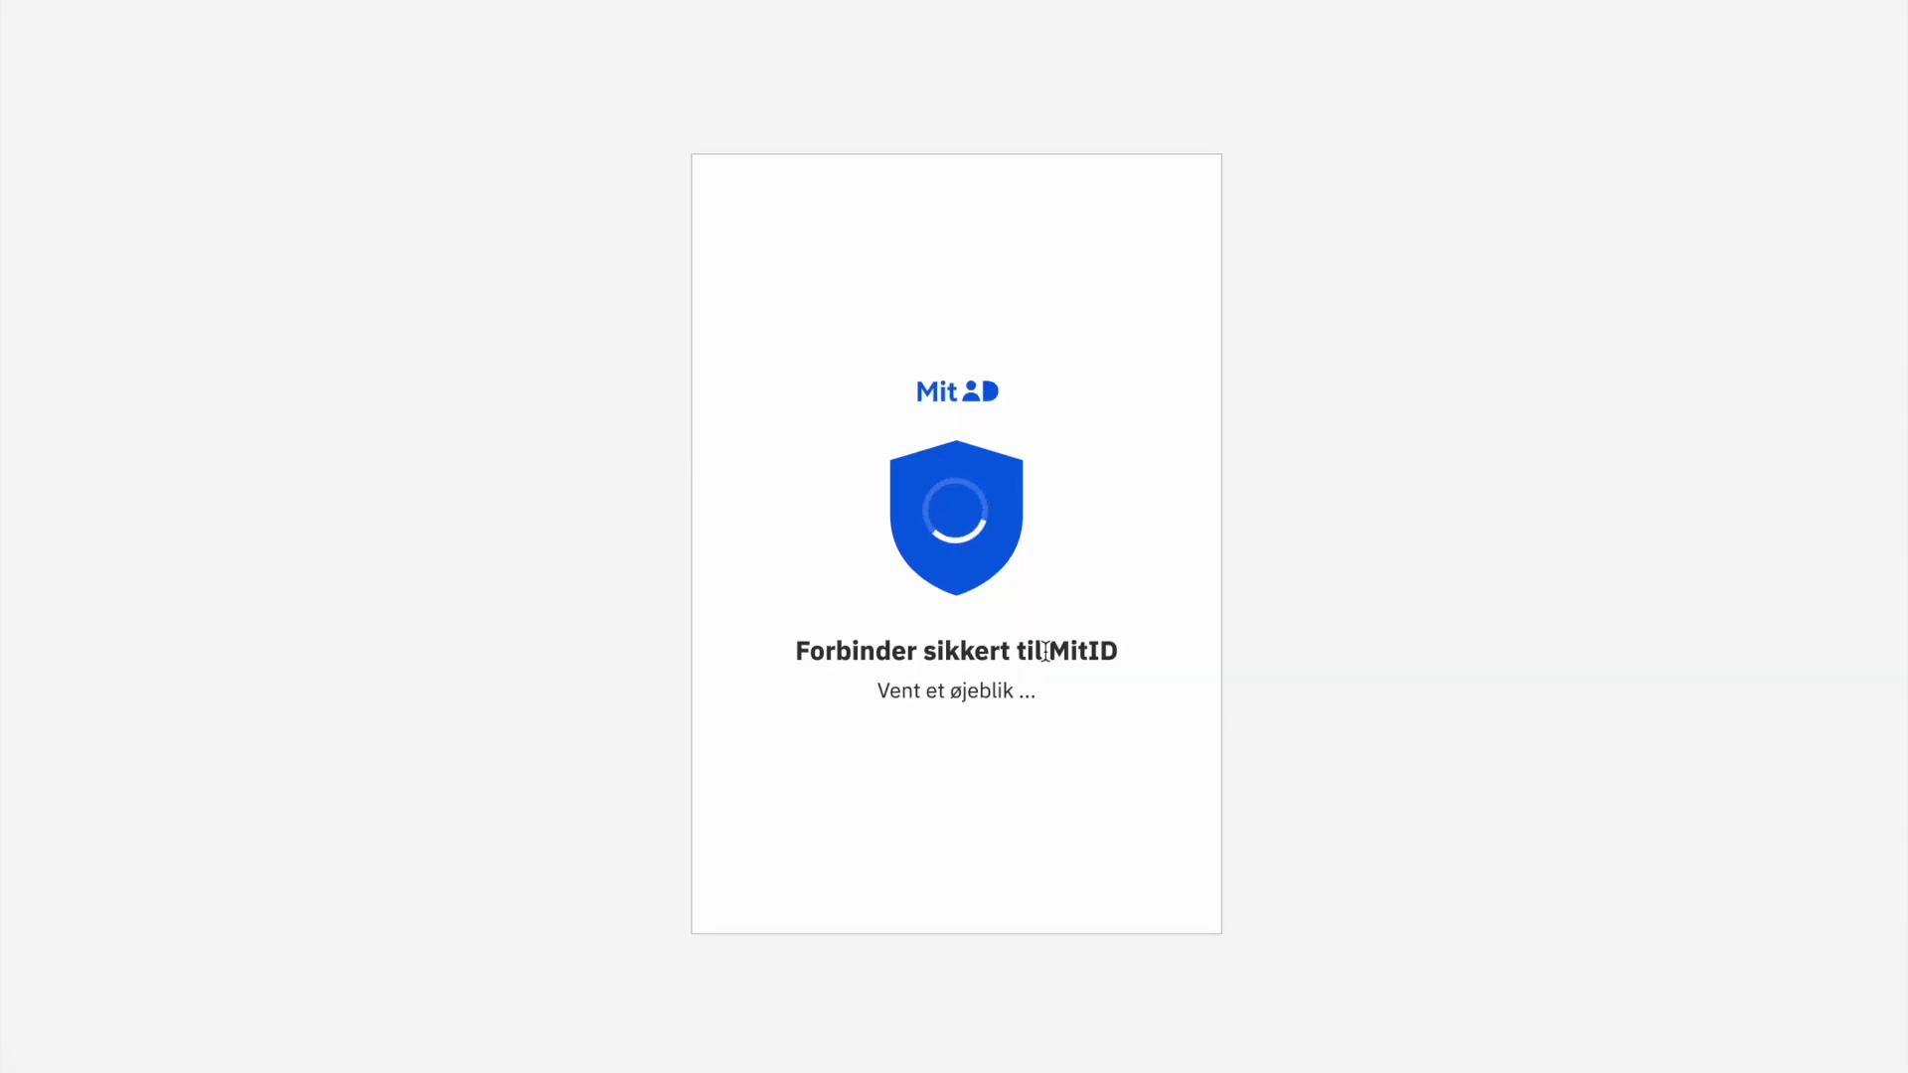
pyautogui.write('namename')
# - Submit the MitID user ID and CPR number to log in again
pyautogui.press('Return')
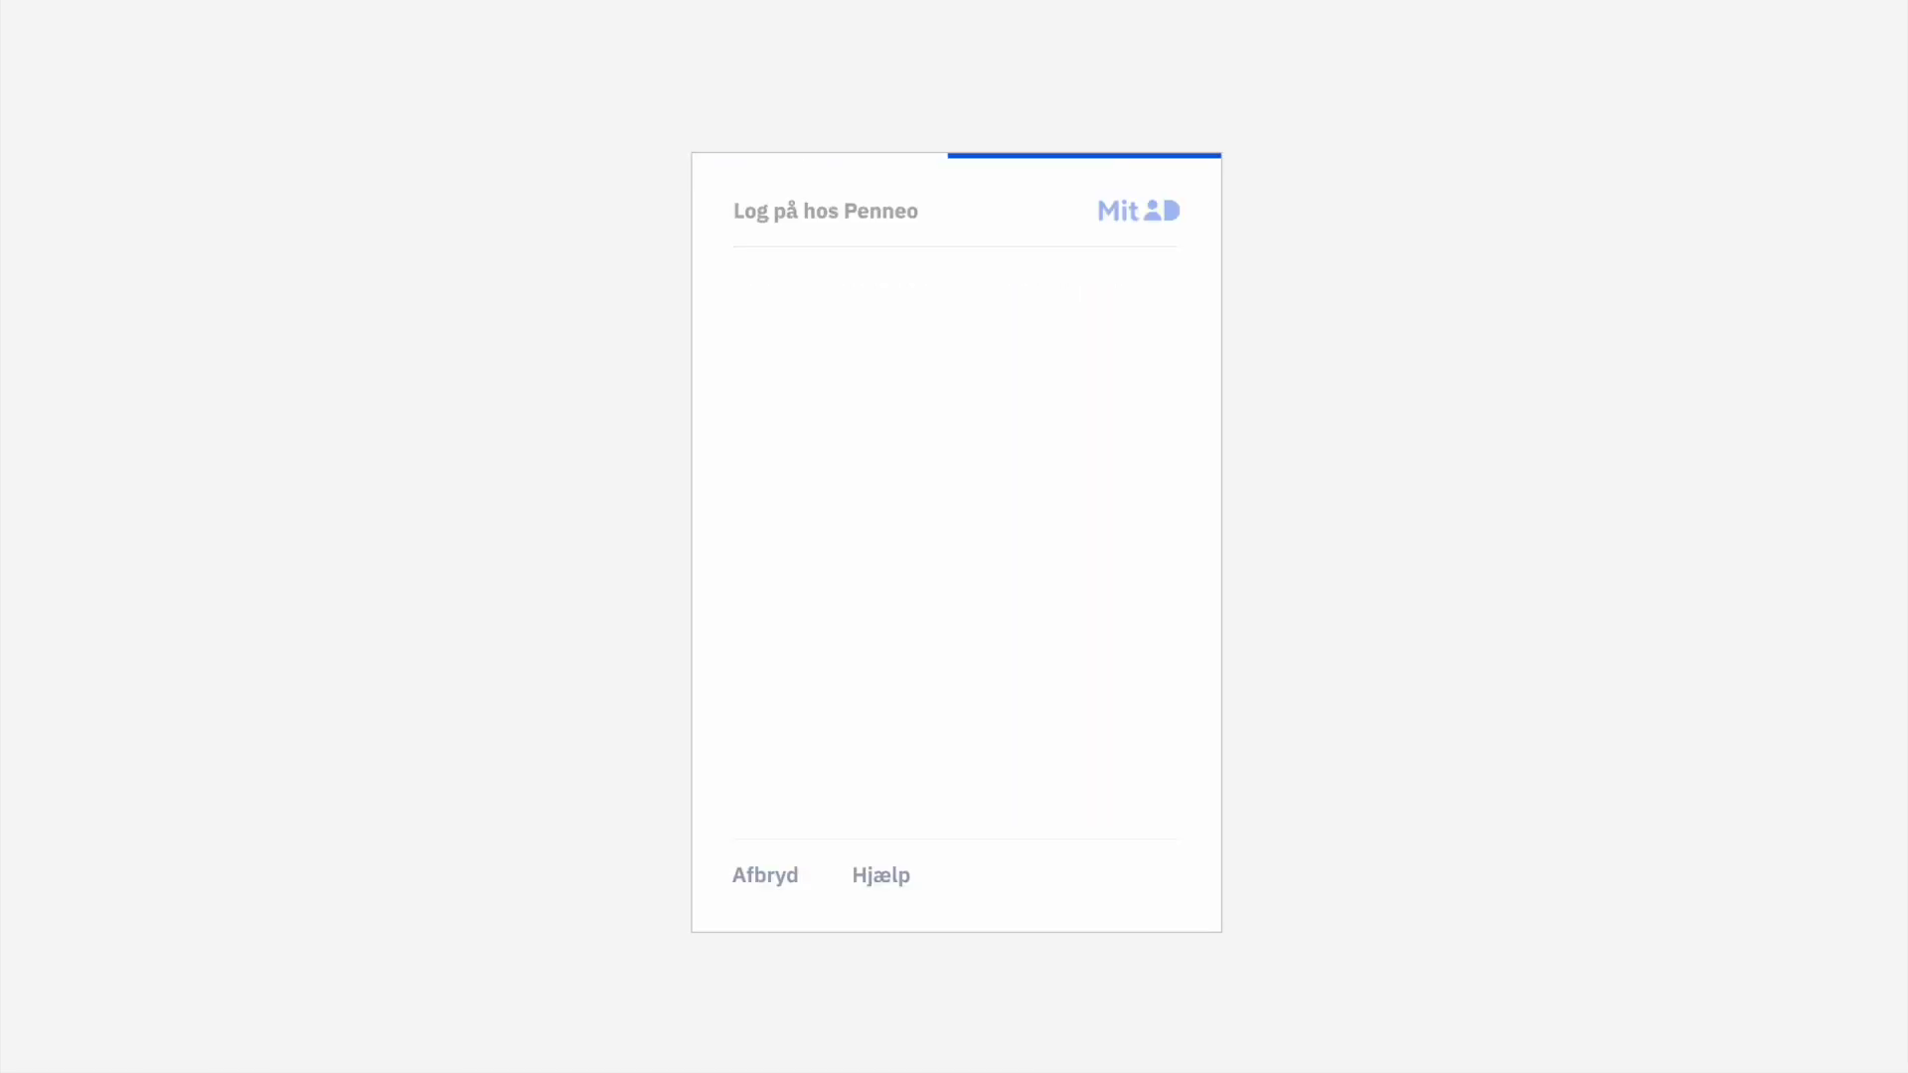
pyautogui.write('0000000000')
pyautogui.press('Return')
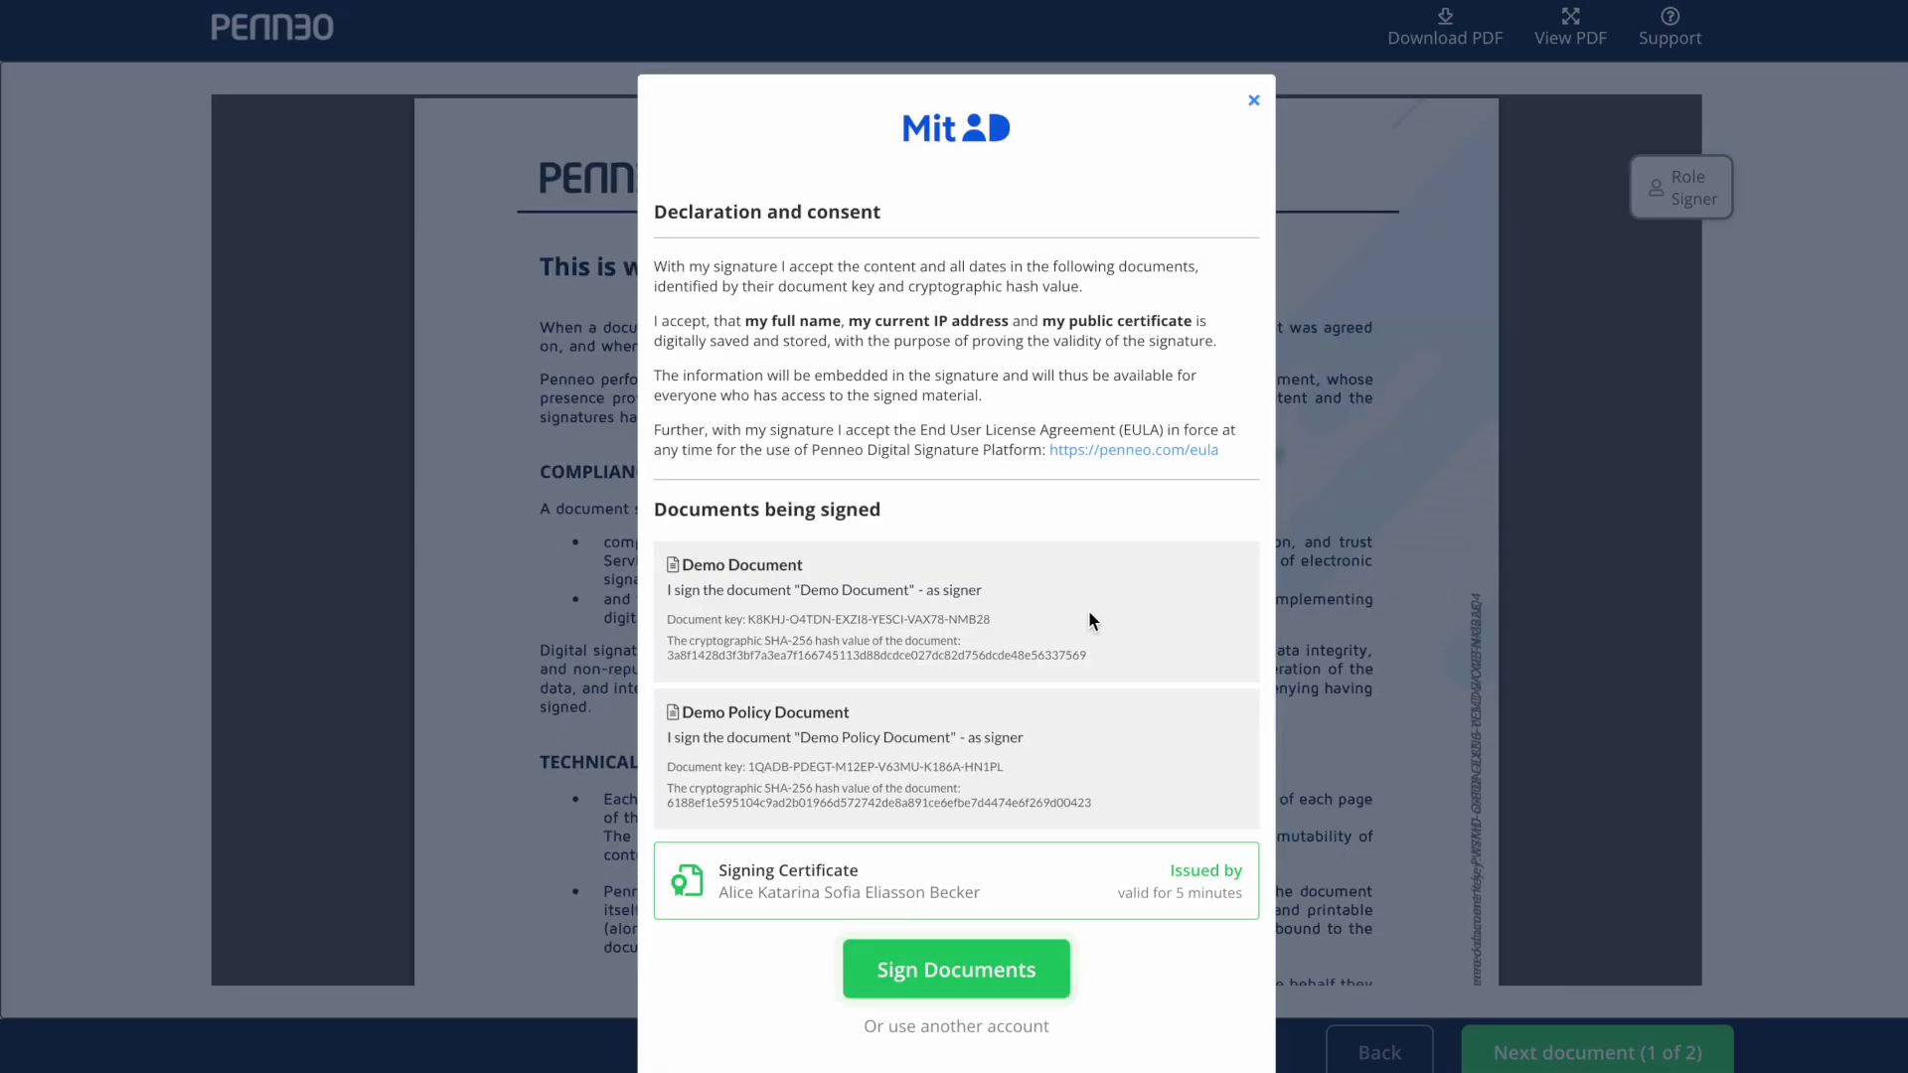
# - Sign both documents and save with archive storage left at 'No'
pyautogui.click(936, 975)
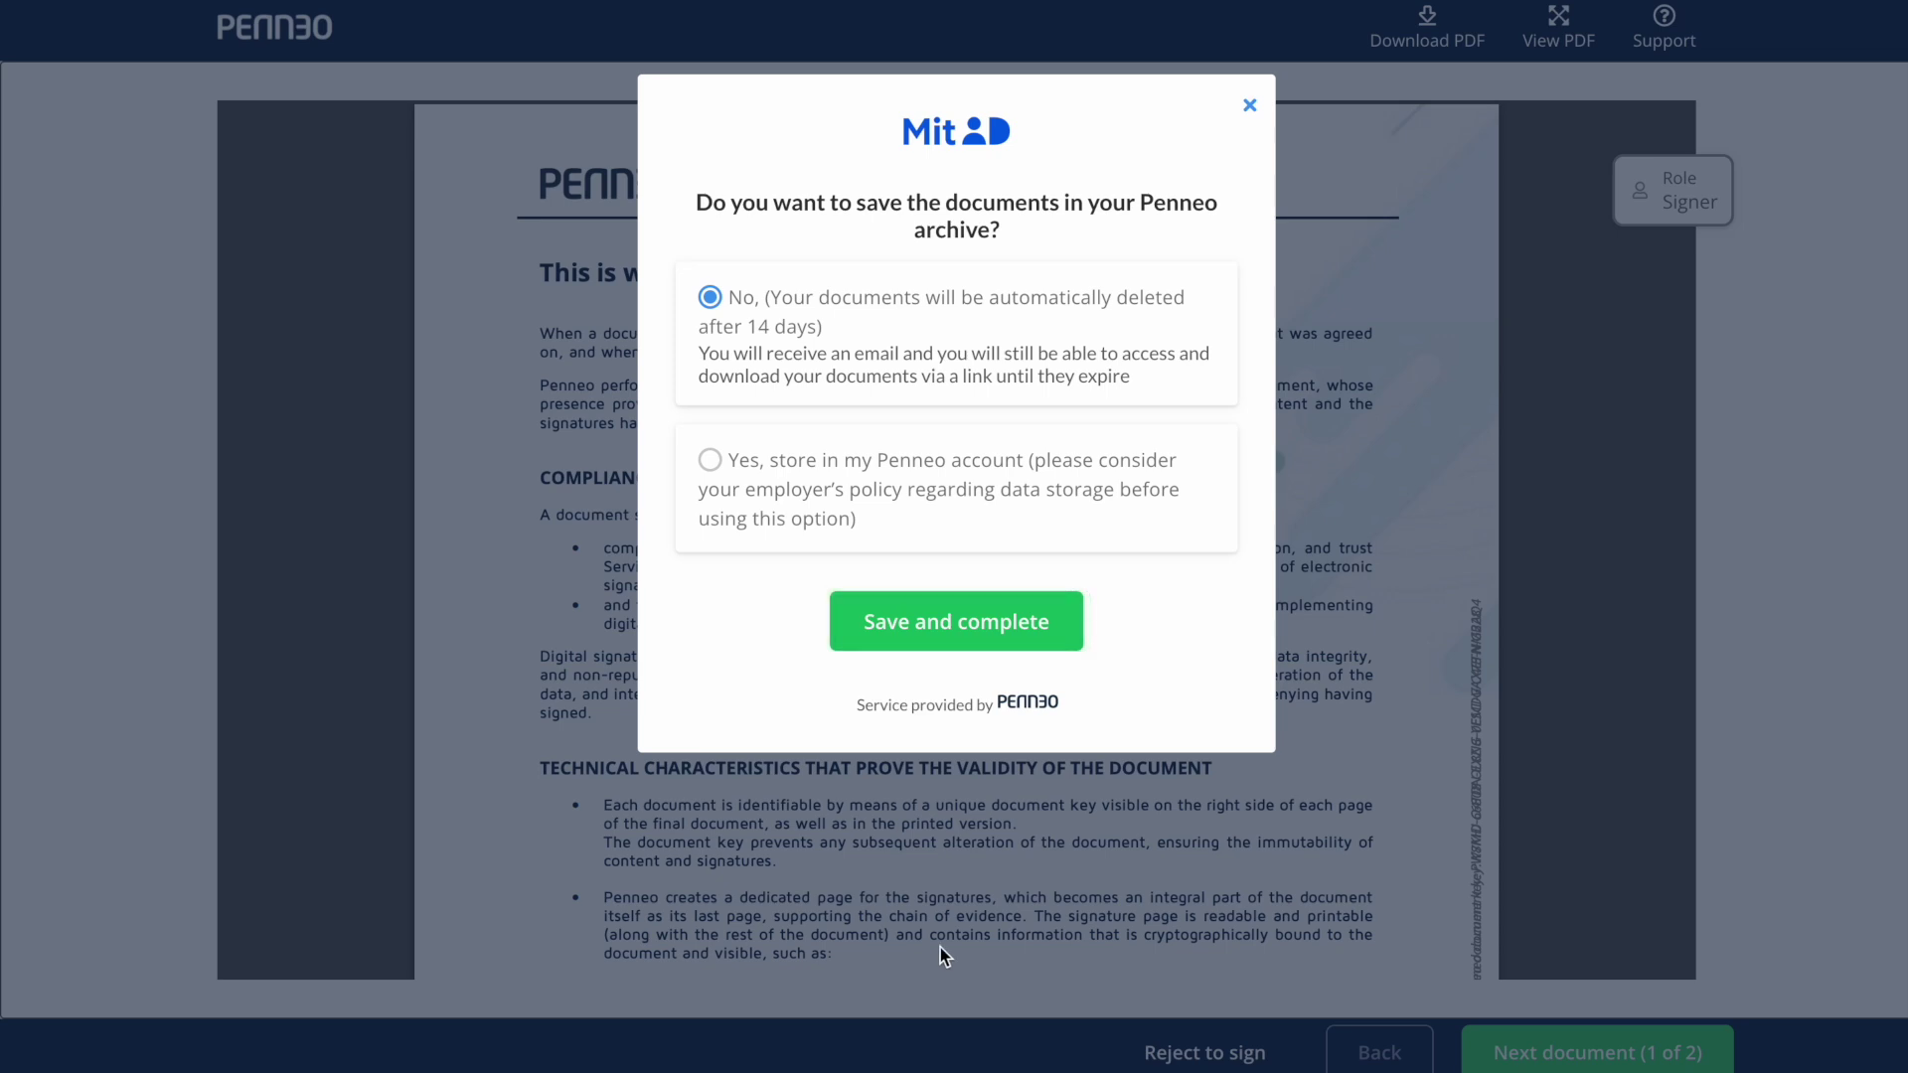
pyautogui.click(1041, 641)
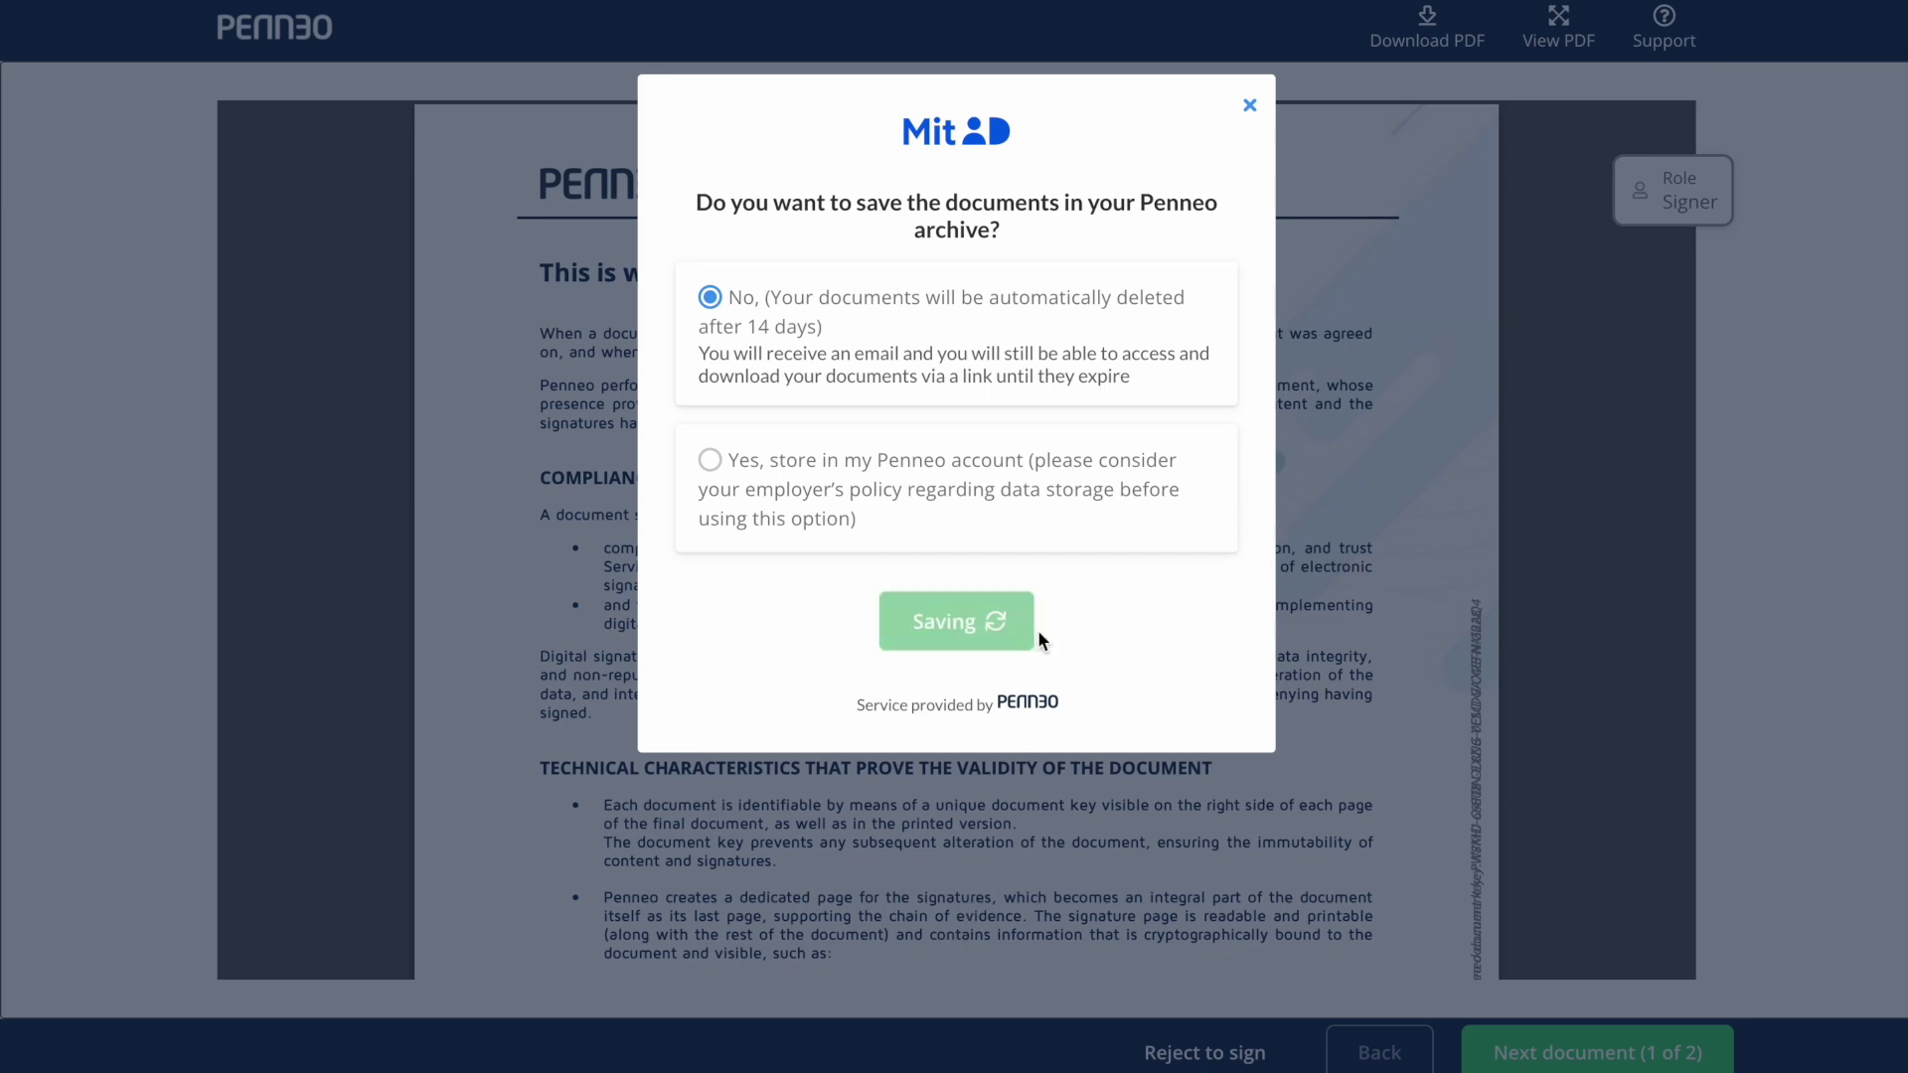